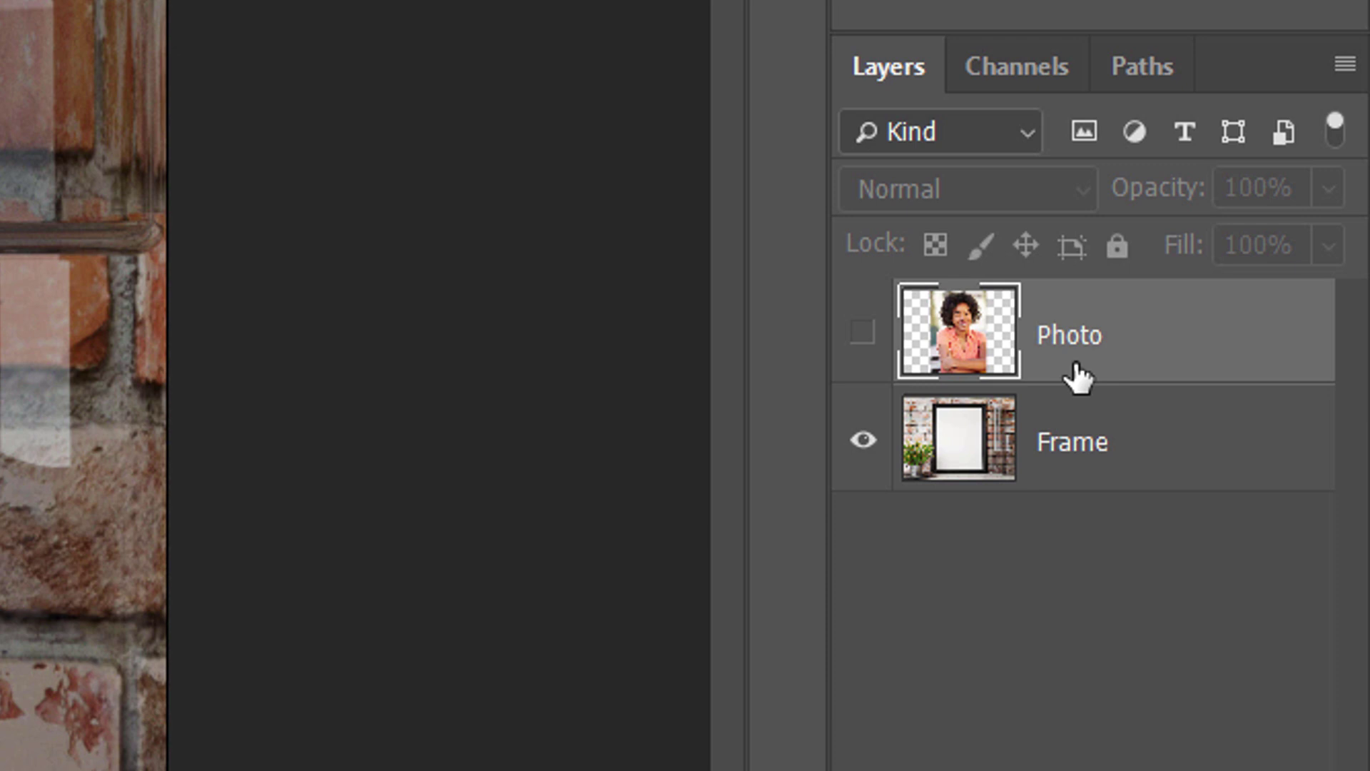
Briefly preview the Photo layer, then pick the Polygonal Lasso Tool and zoom into the top-left corner
click(864, 343)
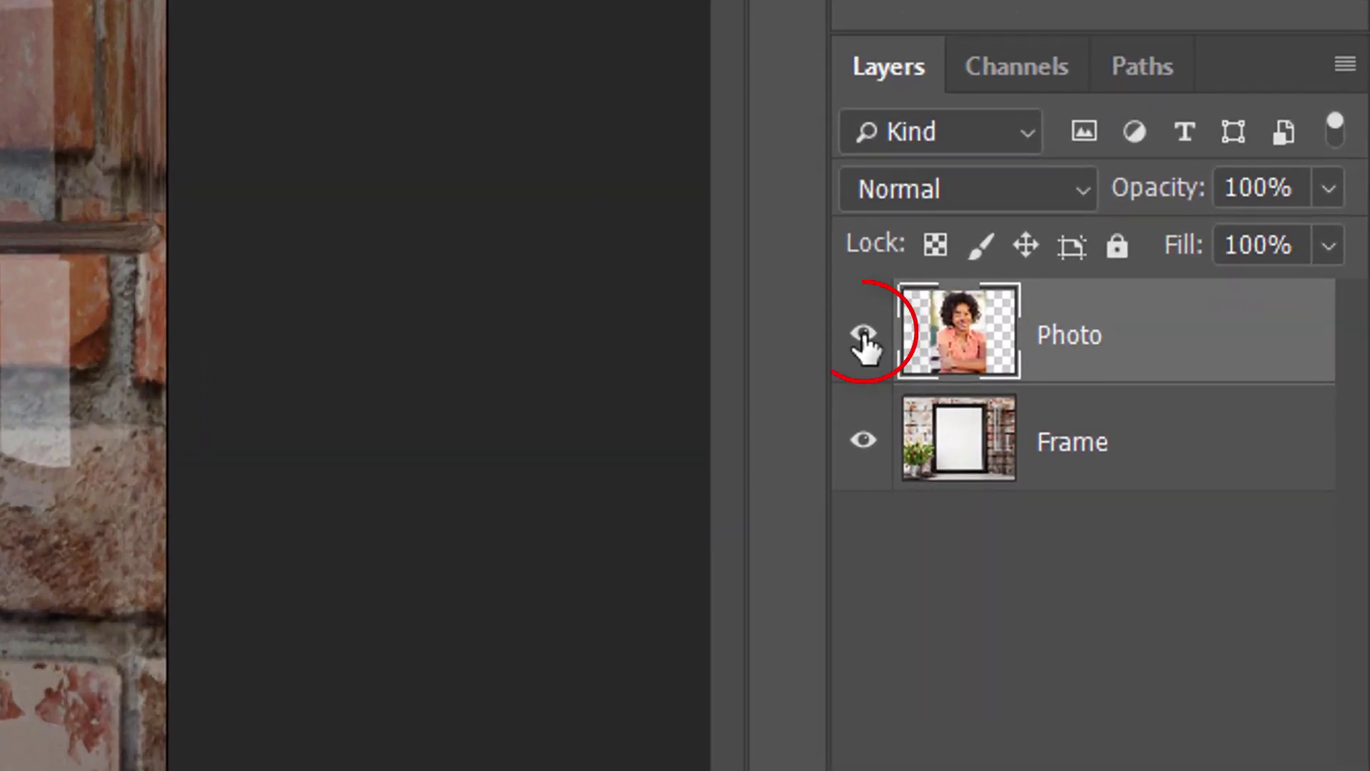
click(863, 336)
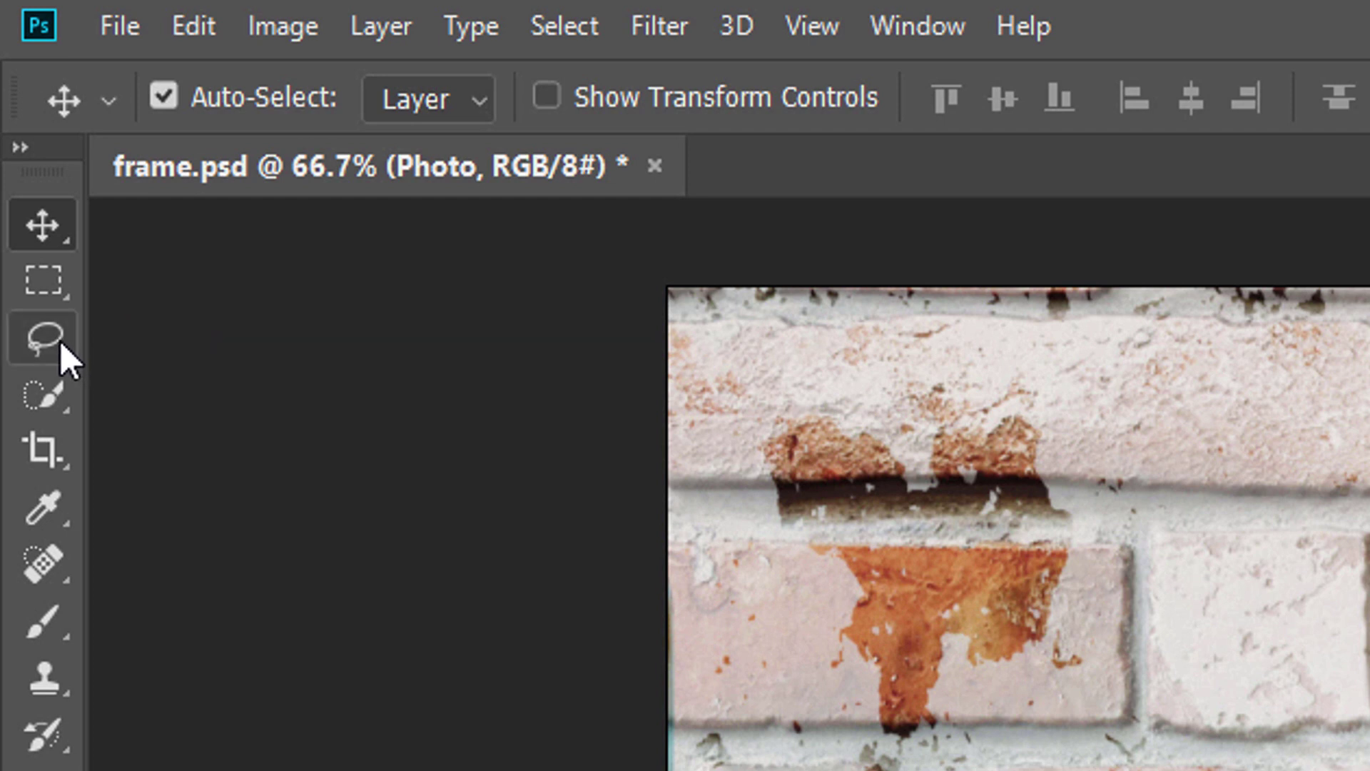
click(63, 340)
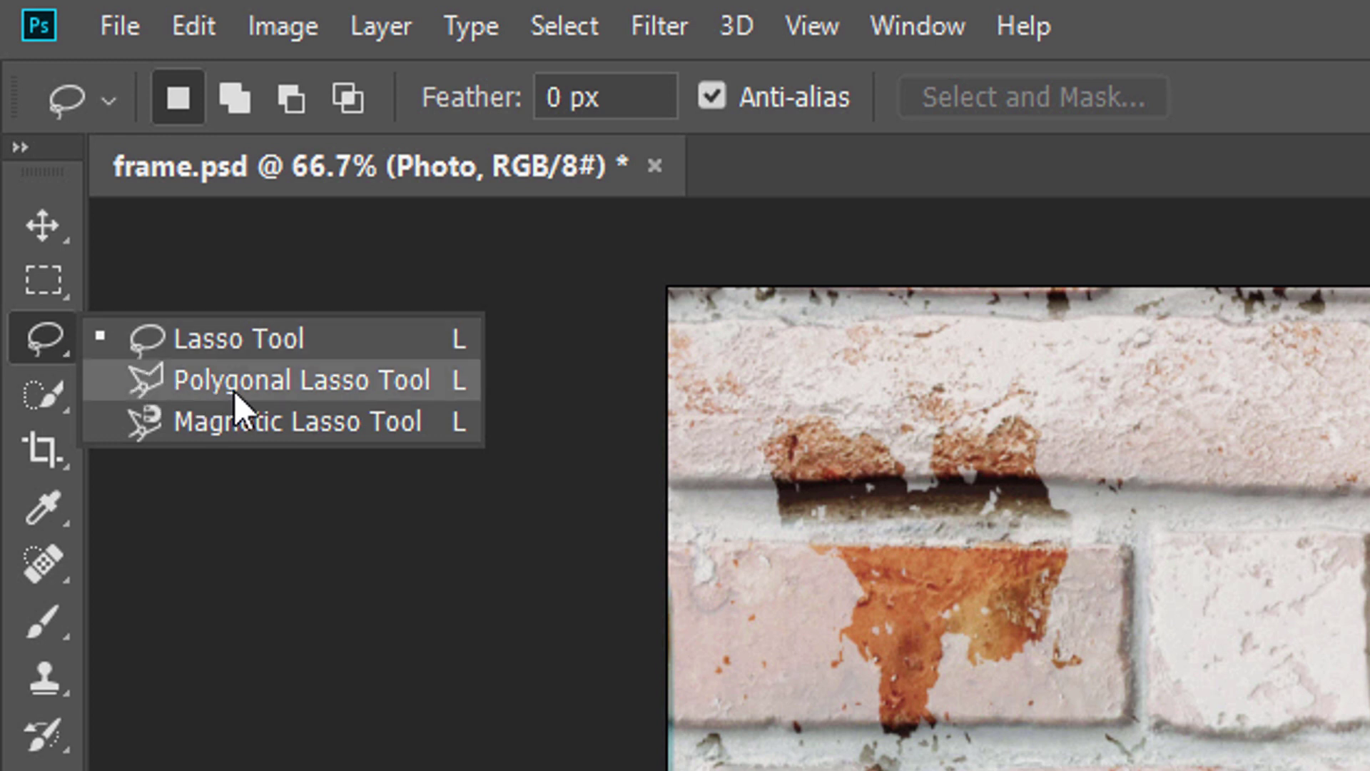
click(444, 383)
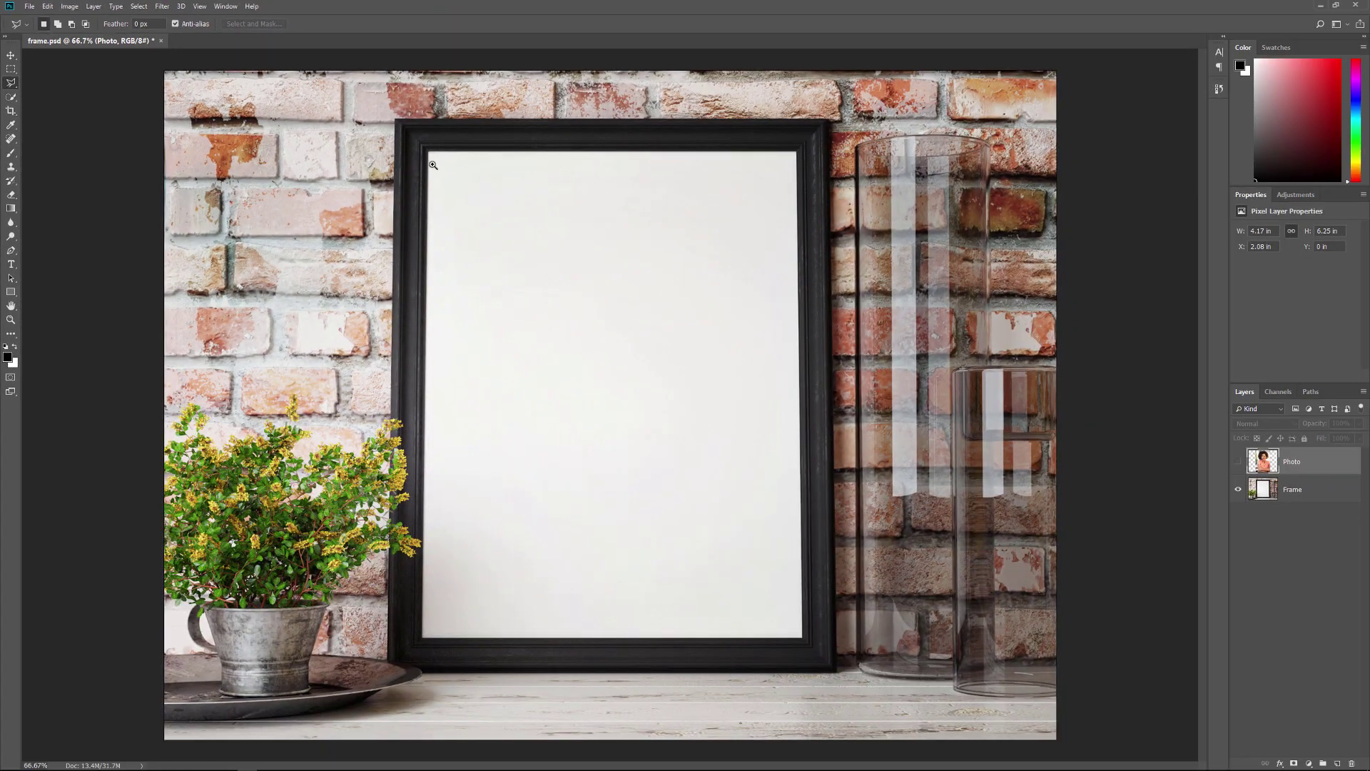
drag(432, 165, 473, 175)
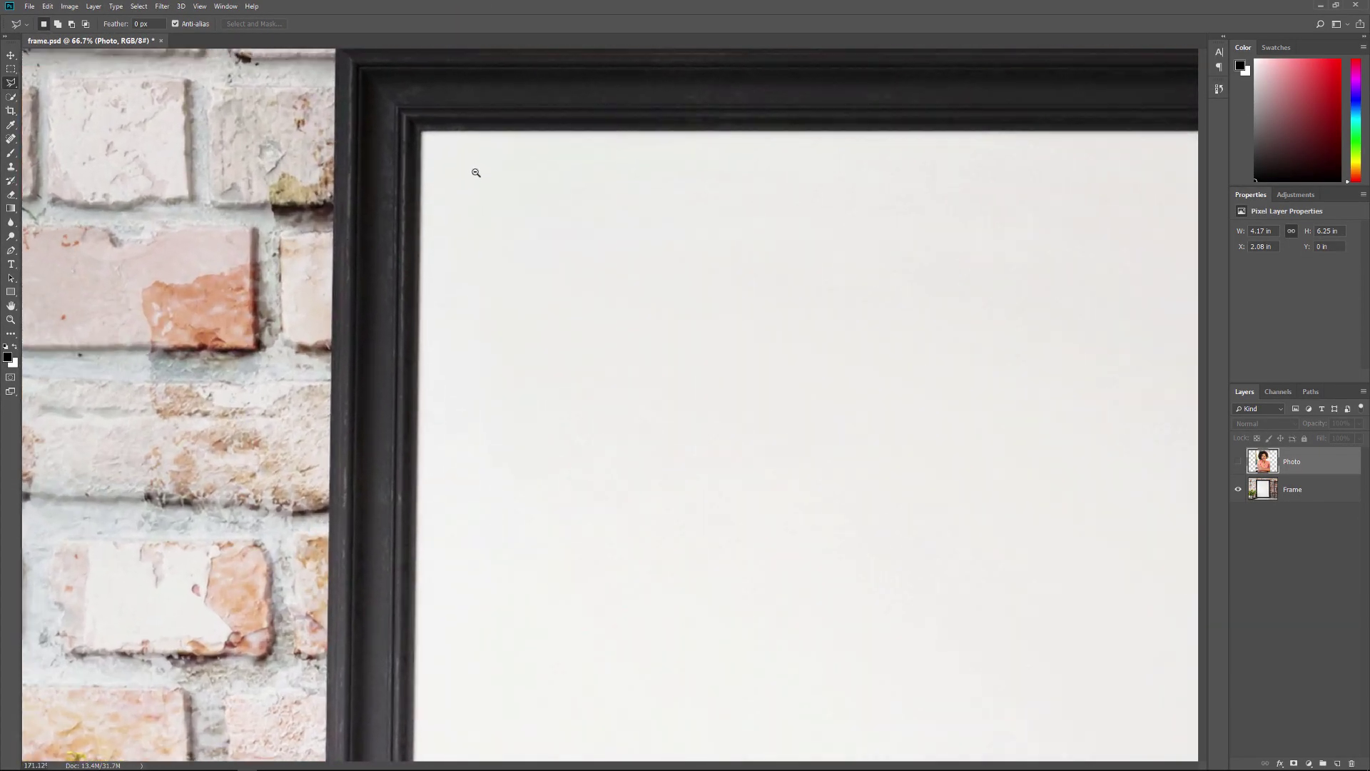
Trace the frame's four inner corners with the Polygonal Lasso and close the selection
click(422, 131)
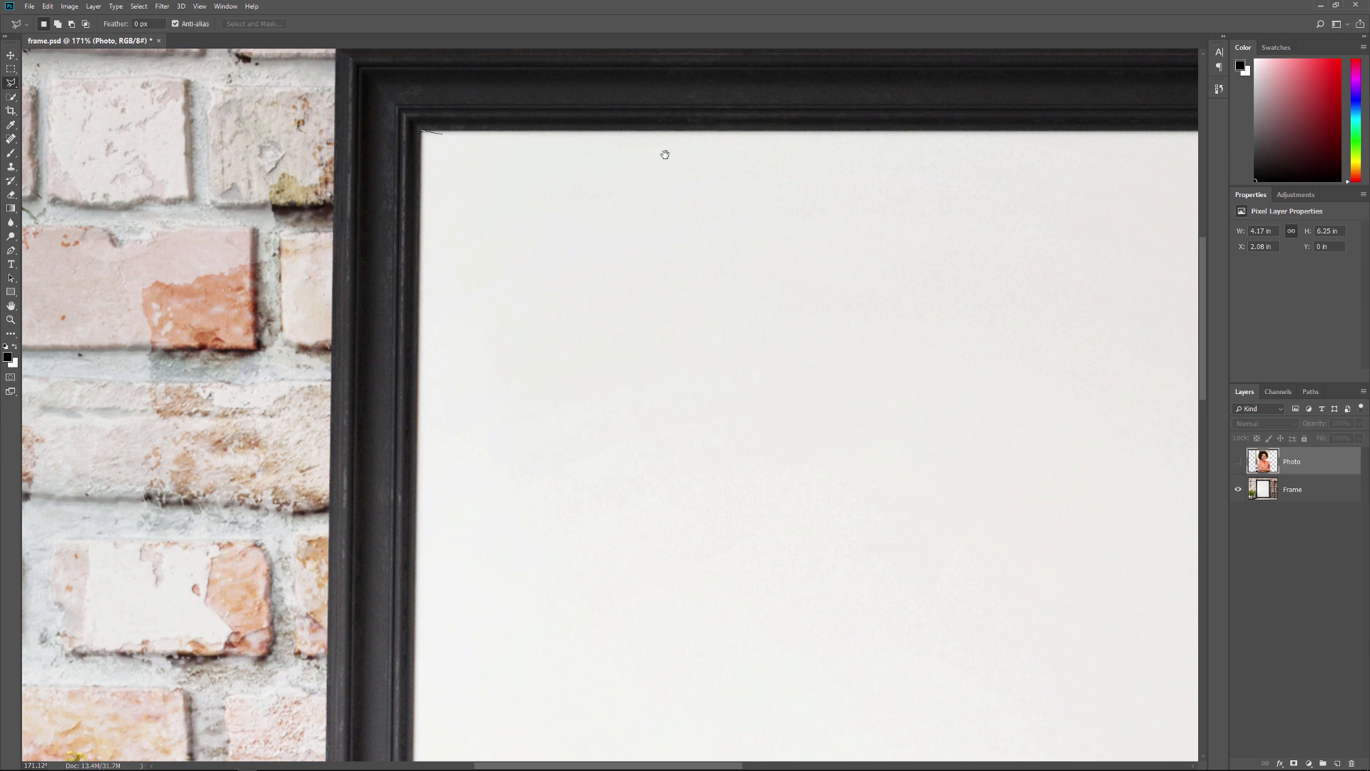
drag(609, 149, 529, 250)
click(847, 187)
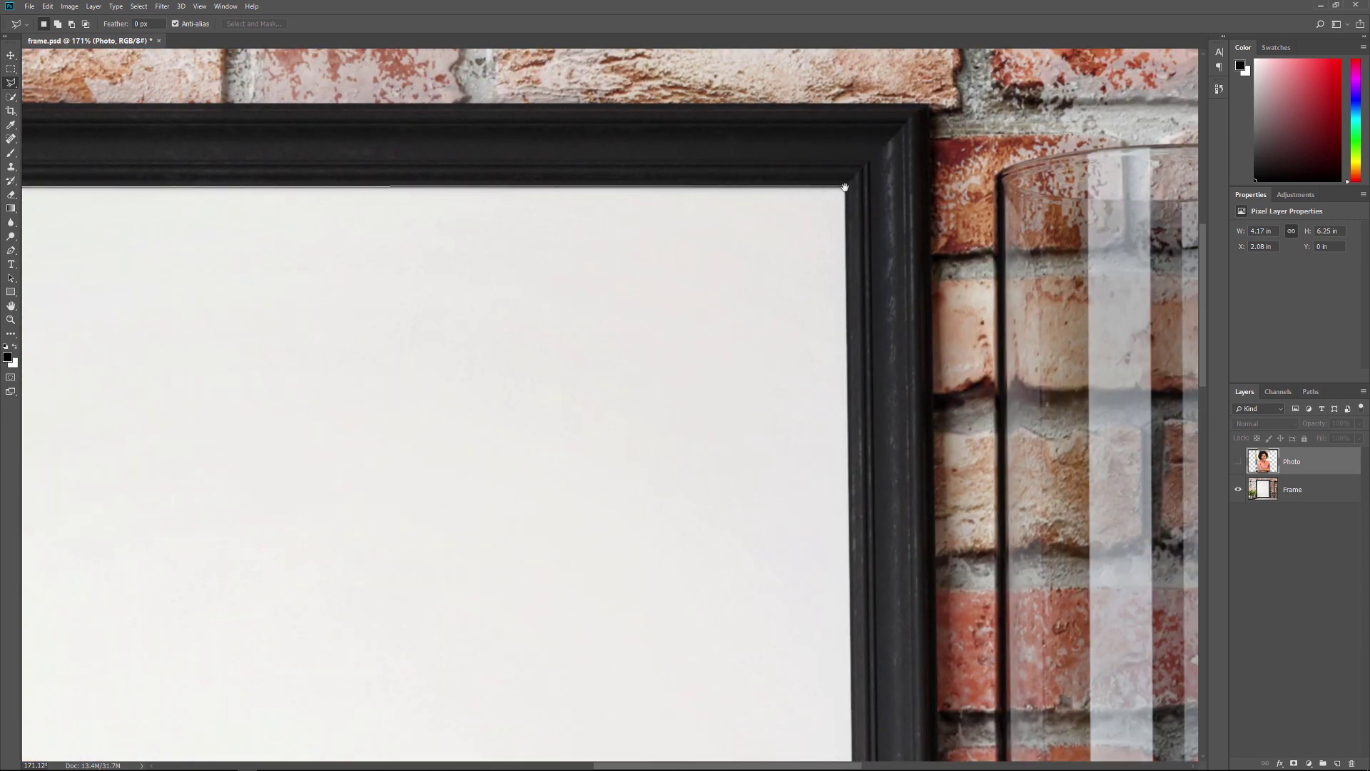
scroll(845, 187, down, 5)
click(916, 529)
scroll(679, 498, left, 5)
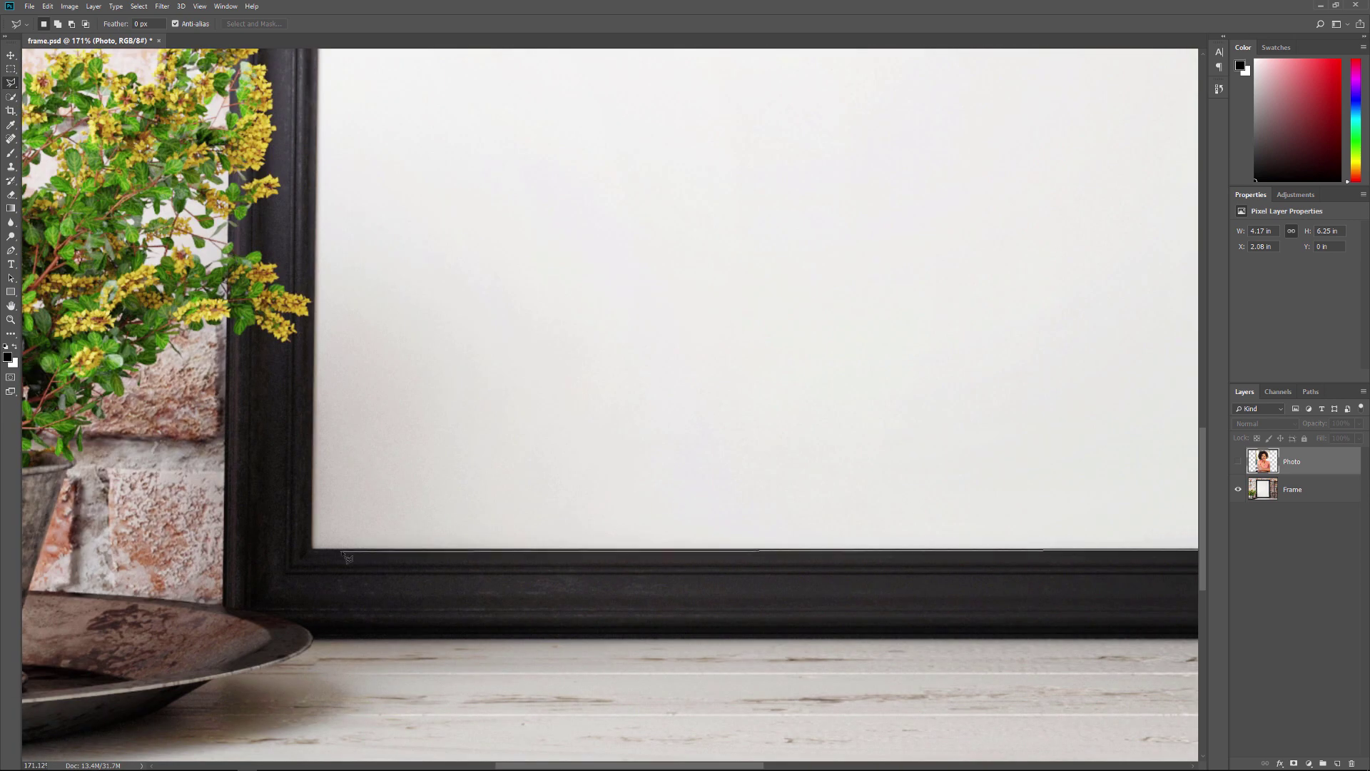
click(311, 550)
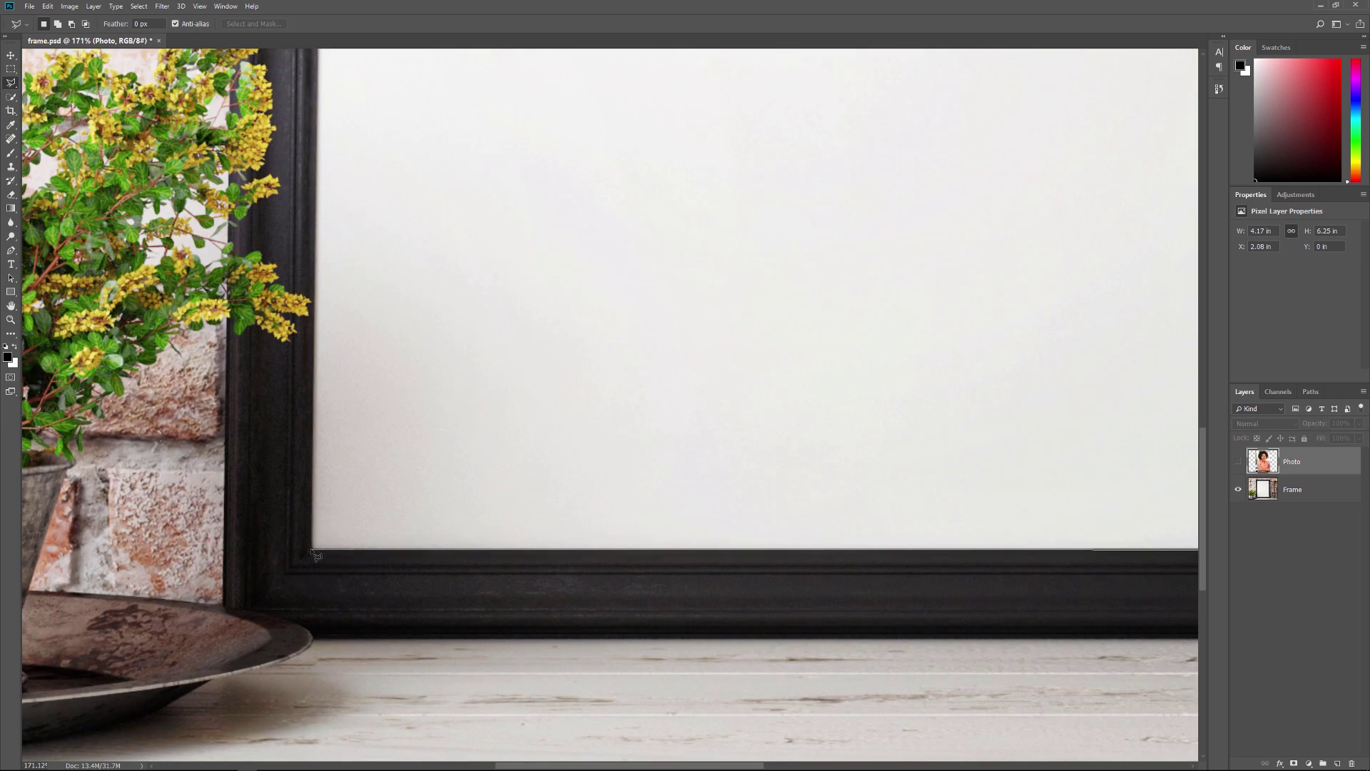
scroll(447, 452, up, 15)
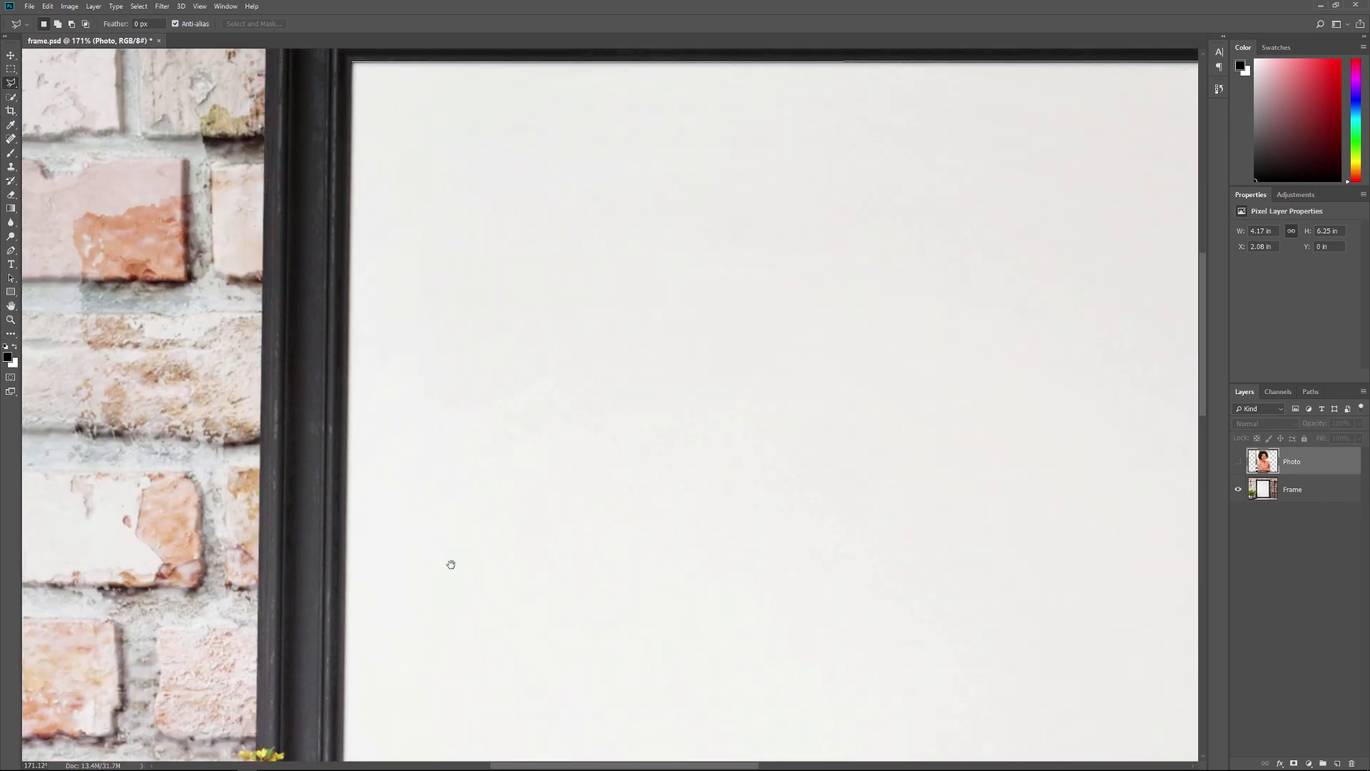
click(356, 114)
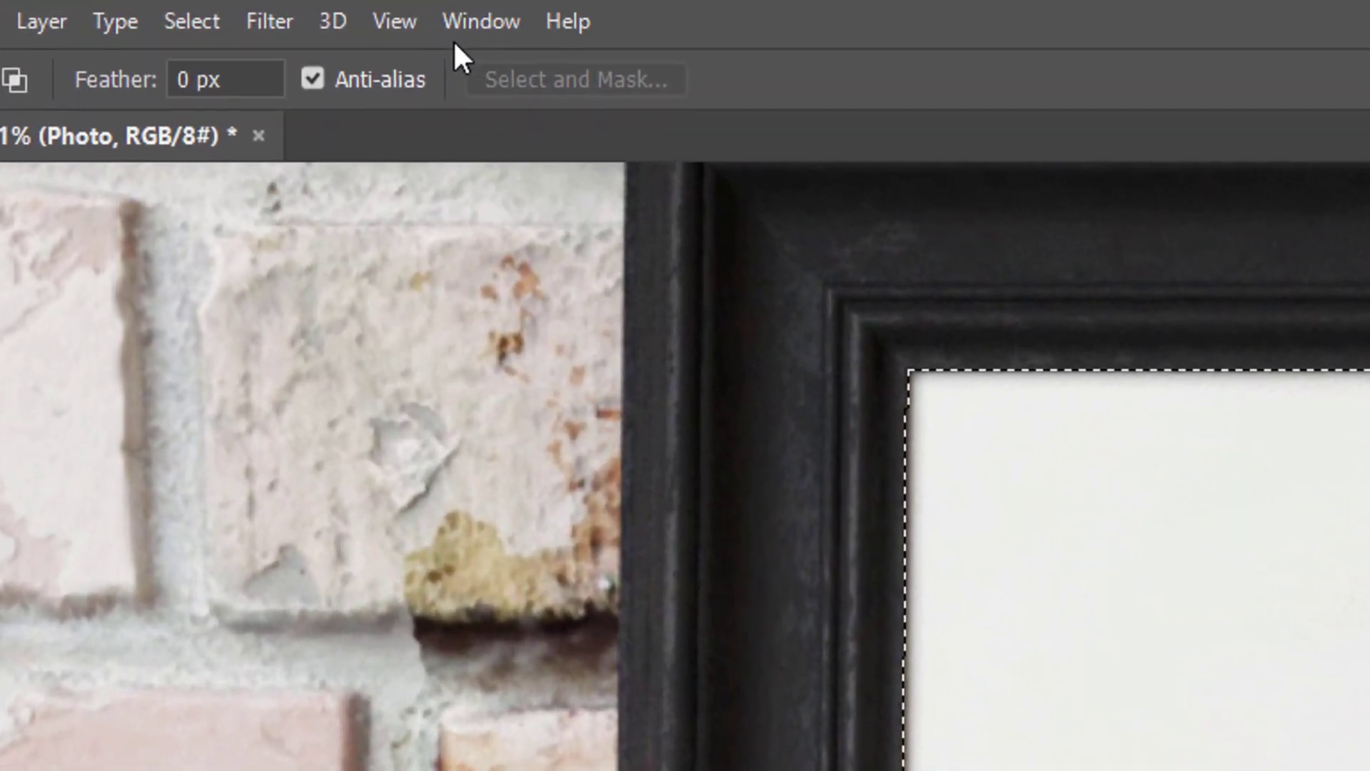
Fit the whole document on screen and turn the Photo layer's visibility back on
click(205, 8)
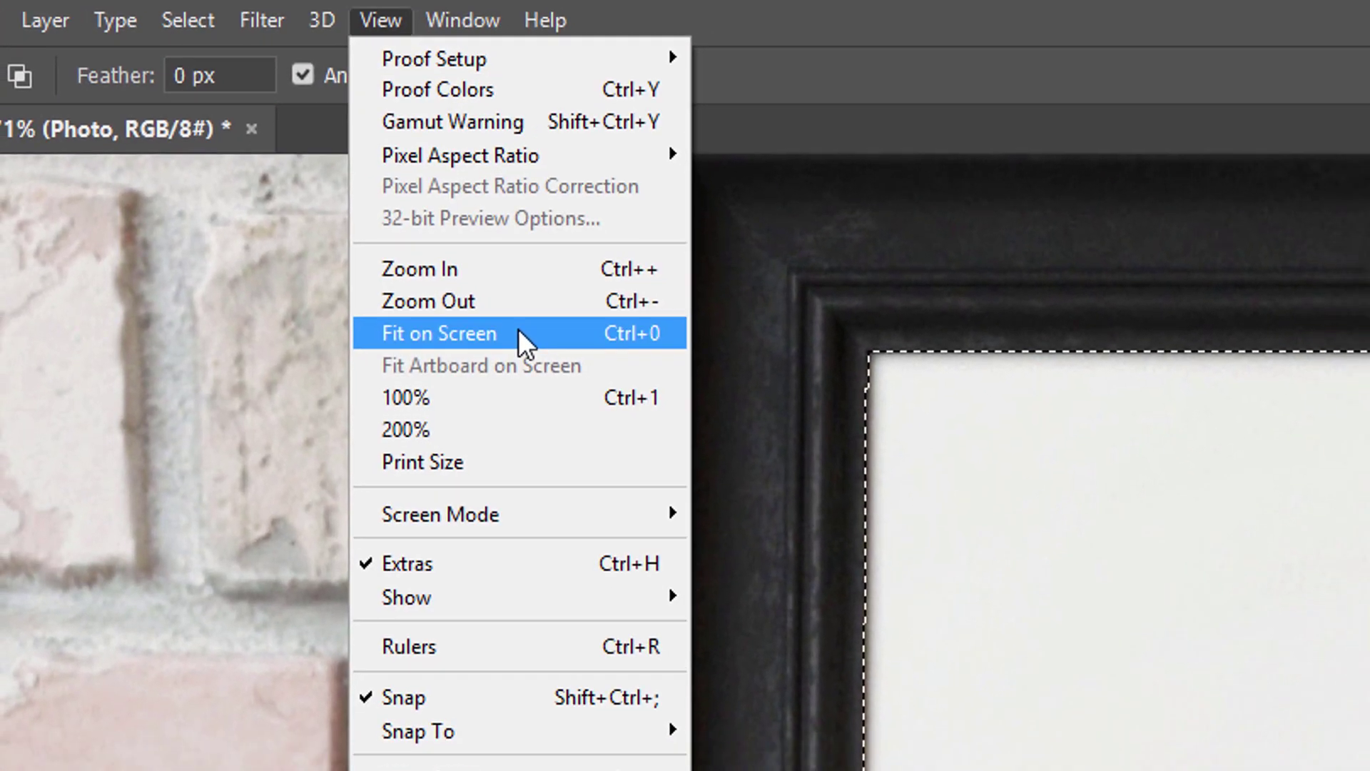
click(542, 353)
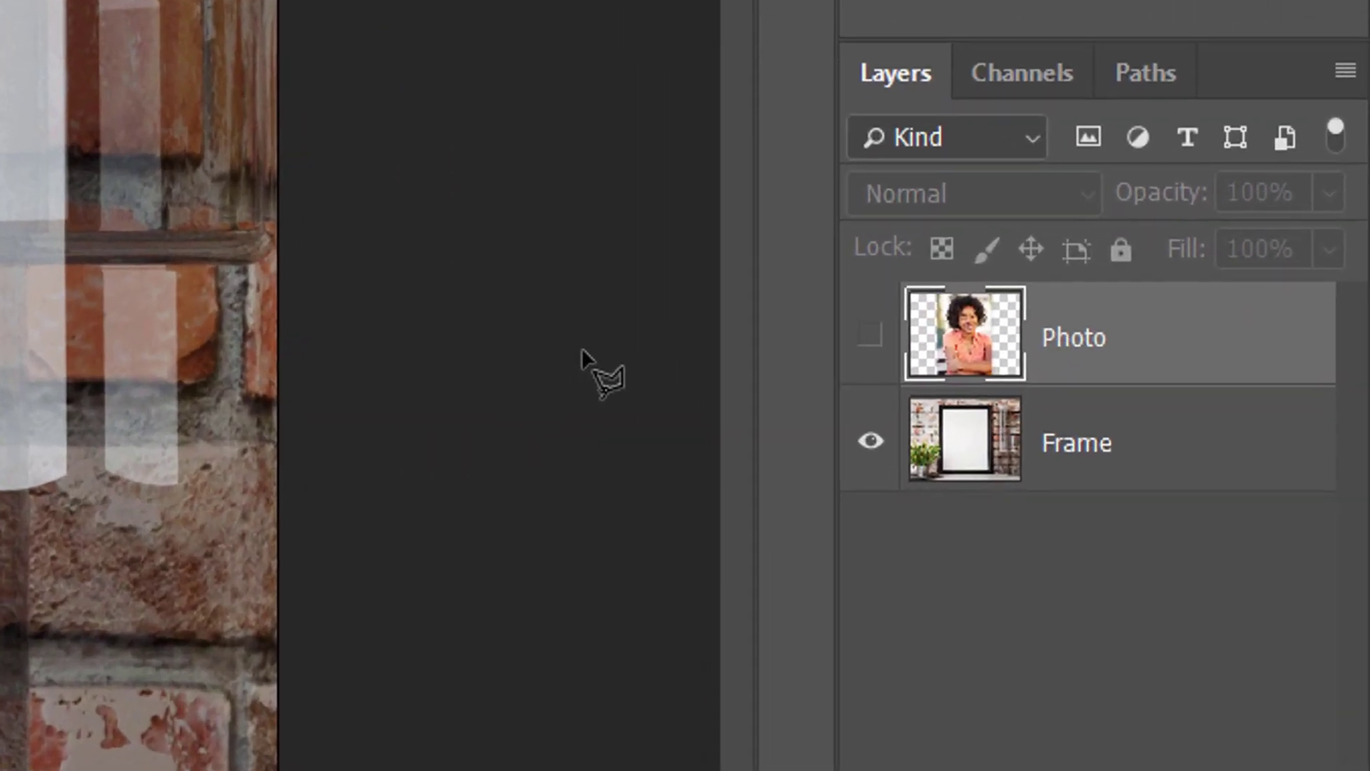
click(1238, 460)
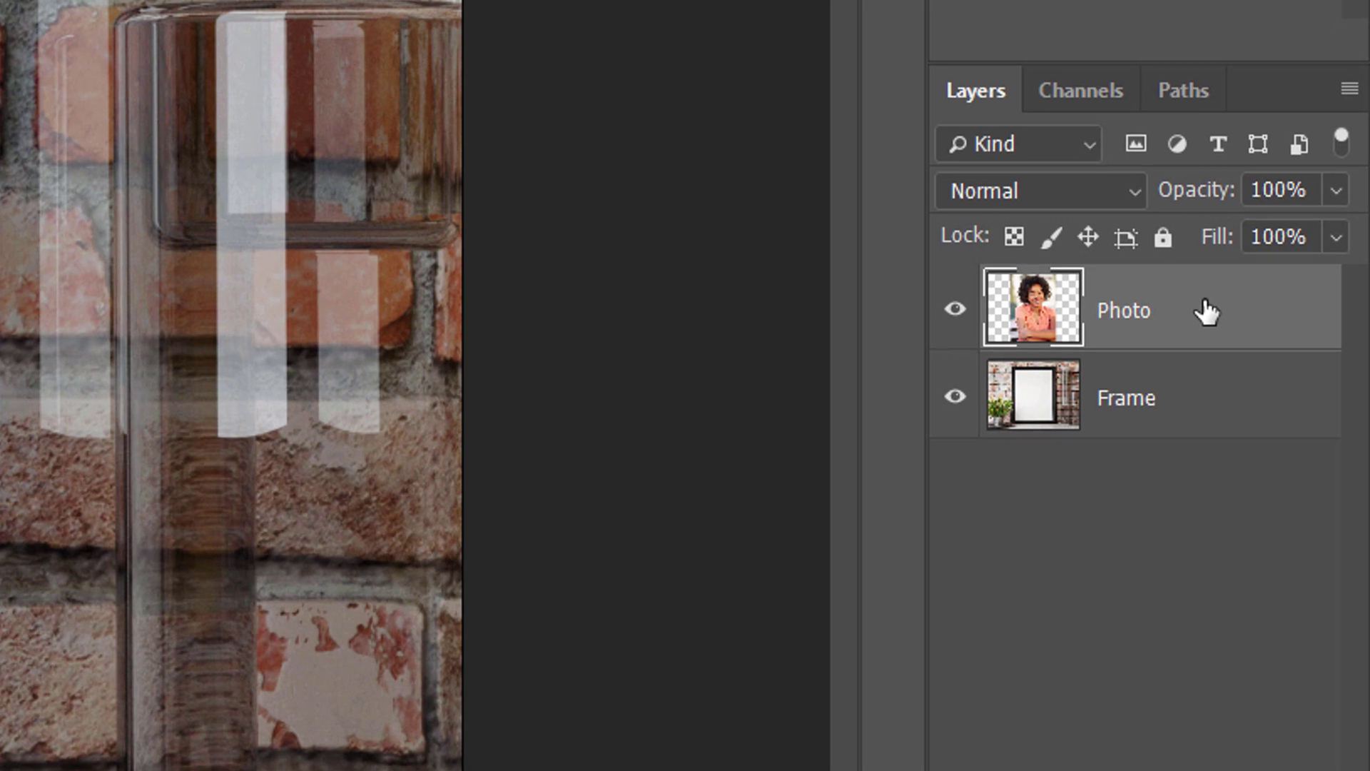
Convert the Photo layer to a Smart Object from its layer context menu
right_click(1206, 311)
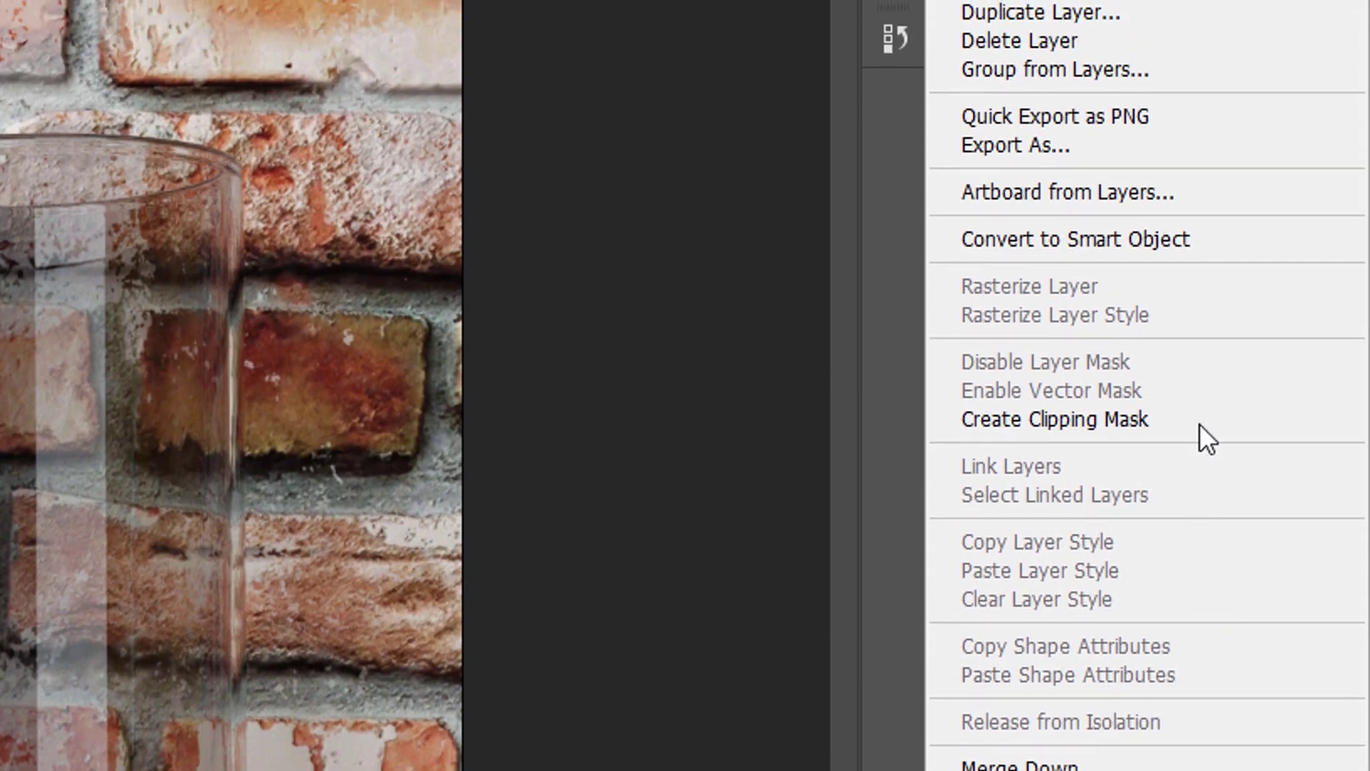
click(1218, 242)
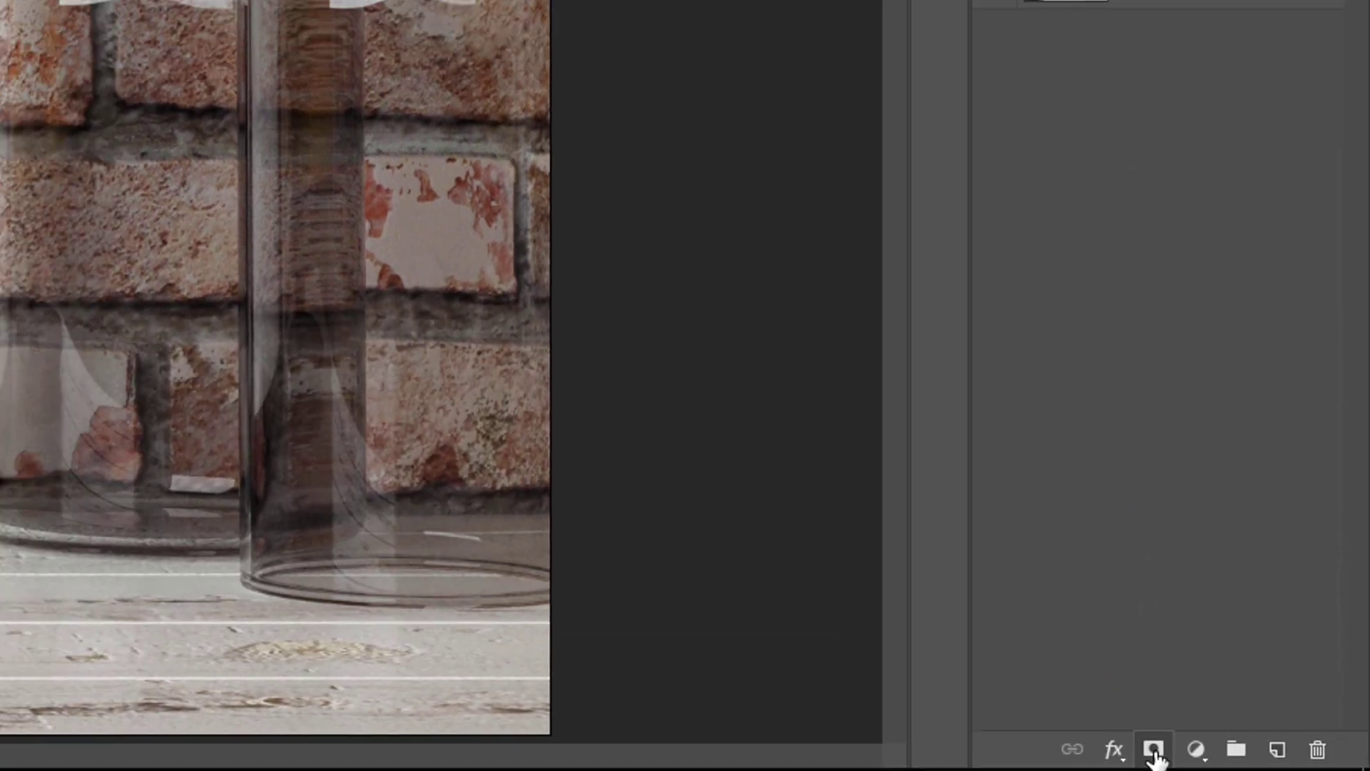
Add a layer mask from the frame-opening selection, unlink it, and target the photo thumbnail
click(1153, 749)
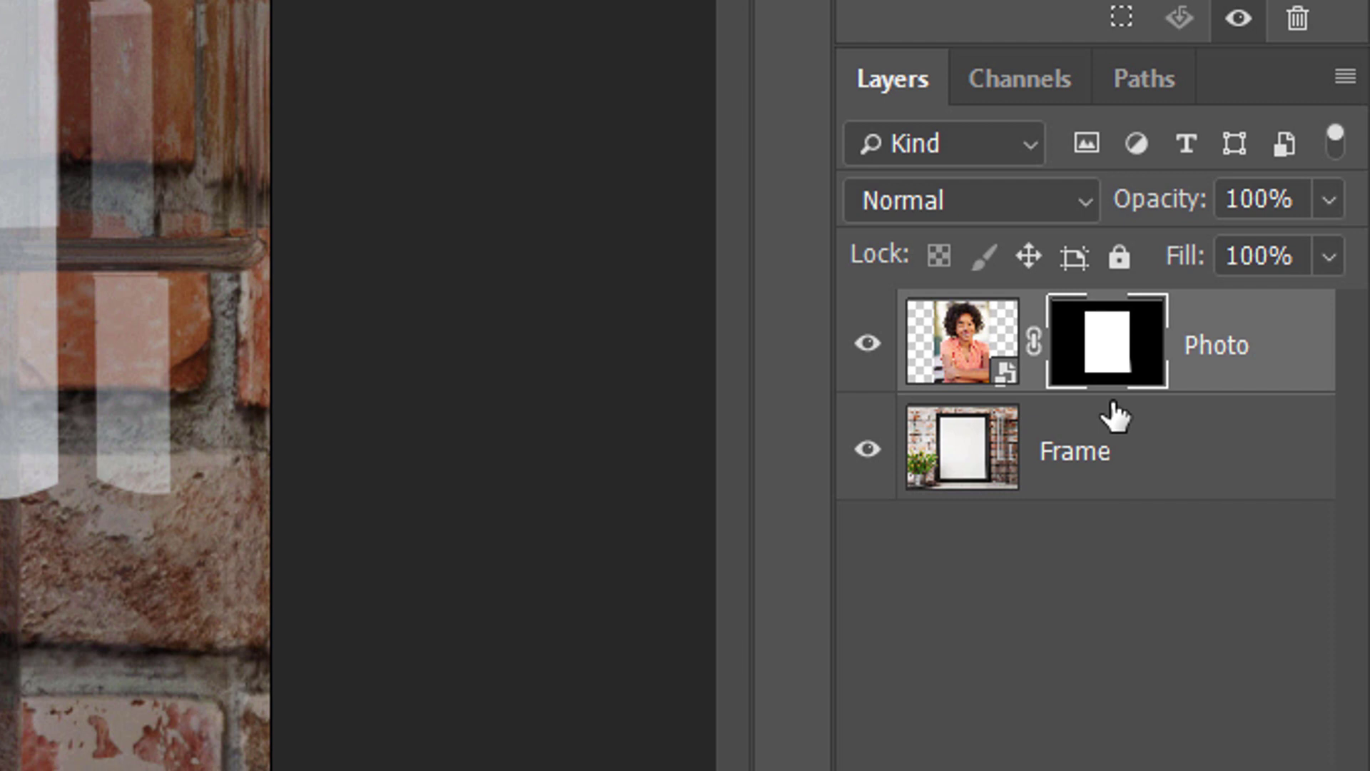
click(1033, 344)
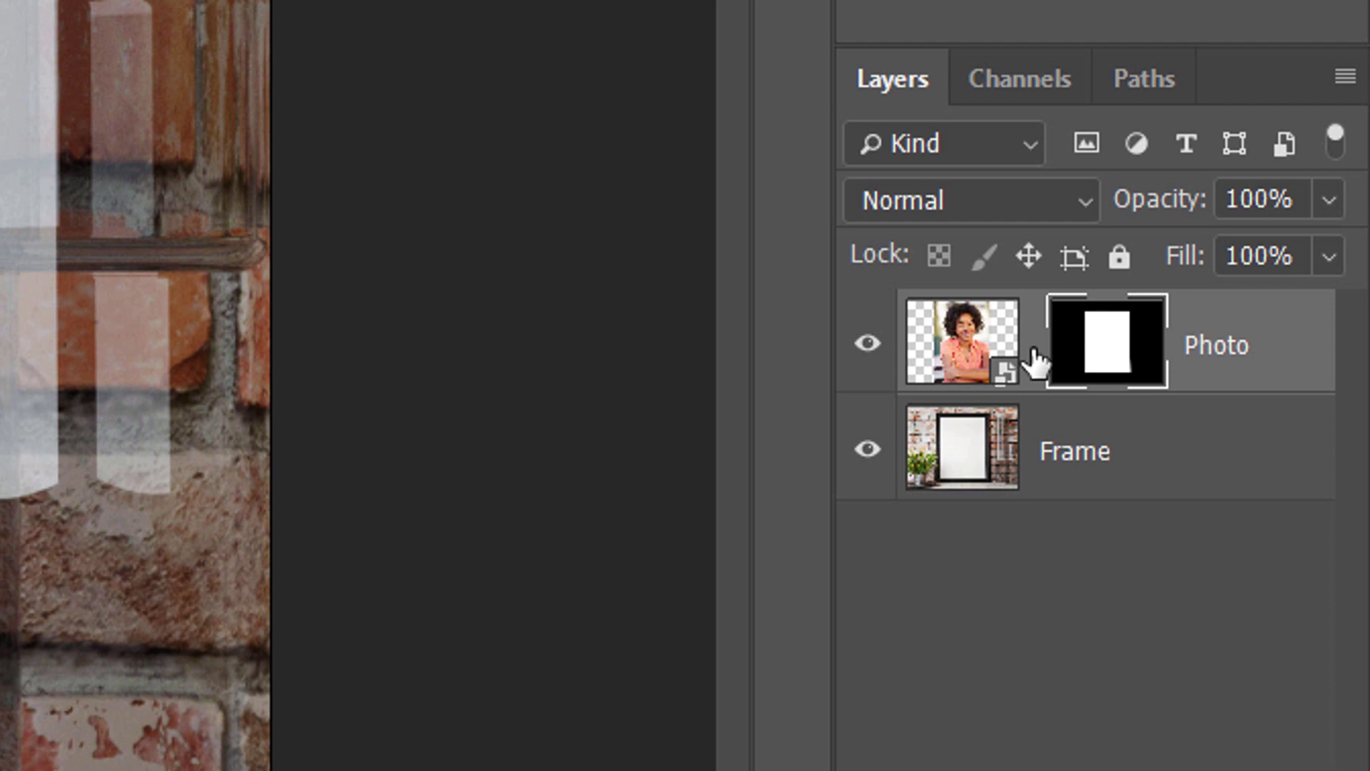
click(968, 351)
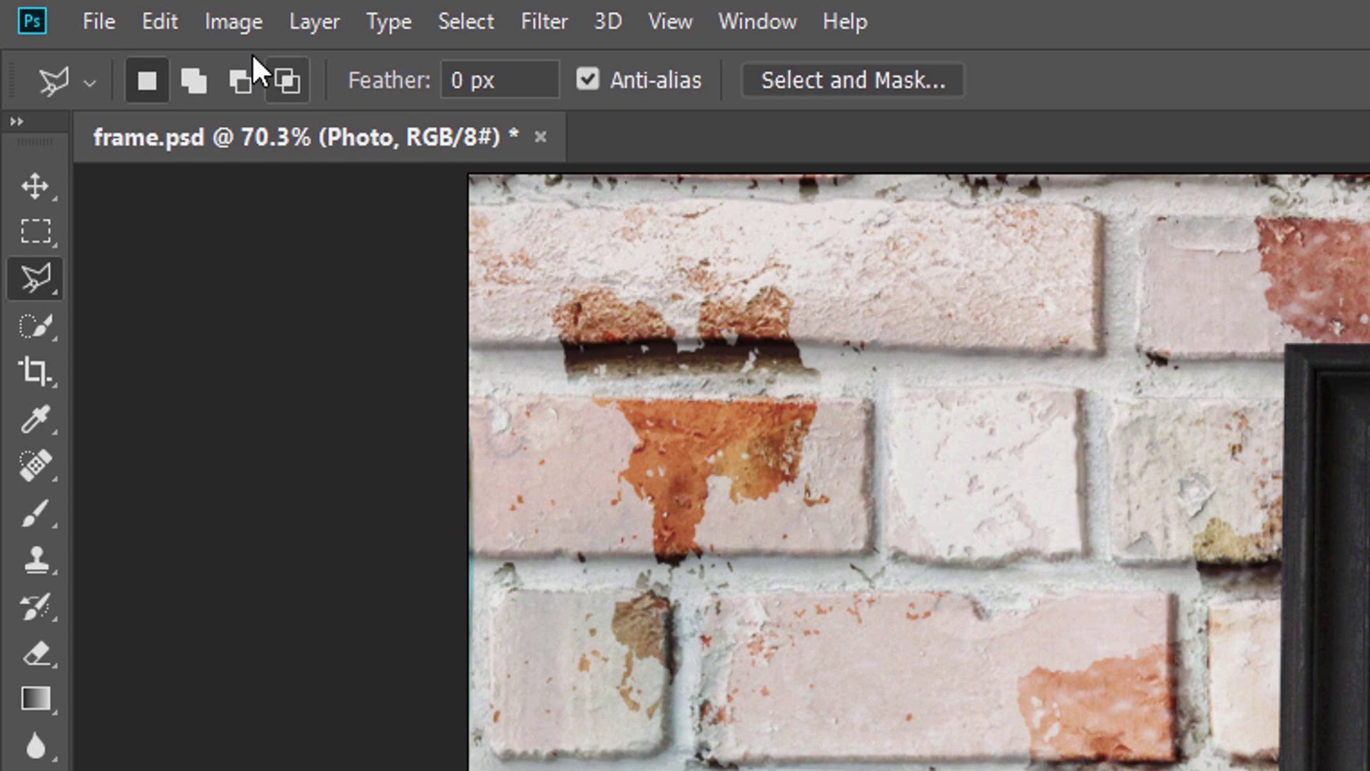
Free Transform the portrait down to about 88.6%, nudge it lower in the frame, and commit
click(179, 24)
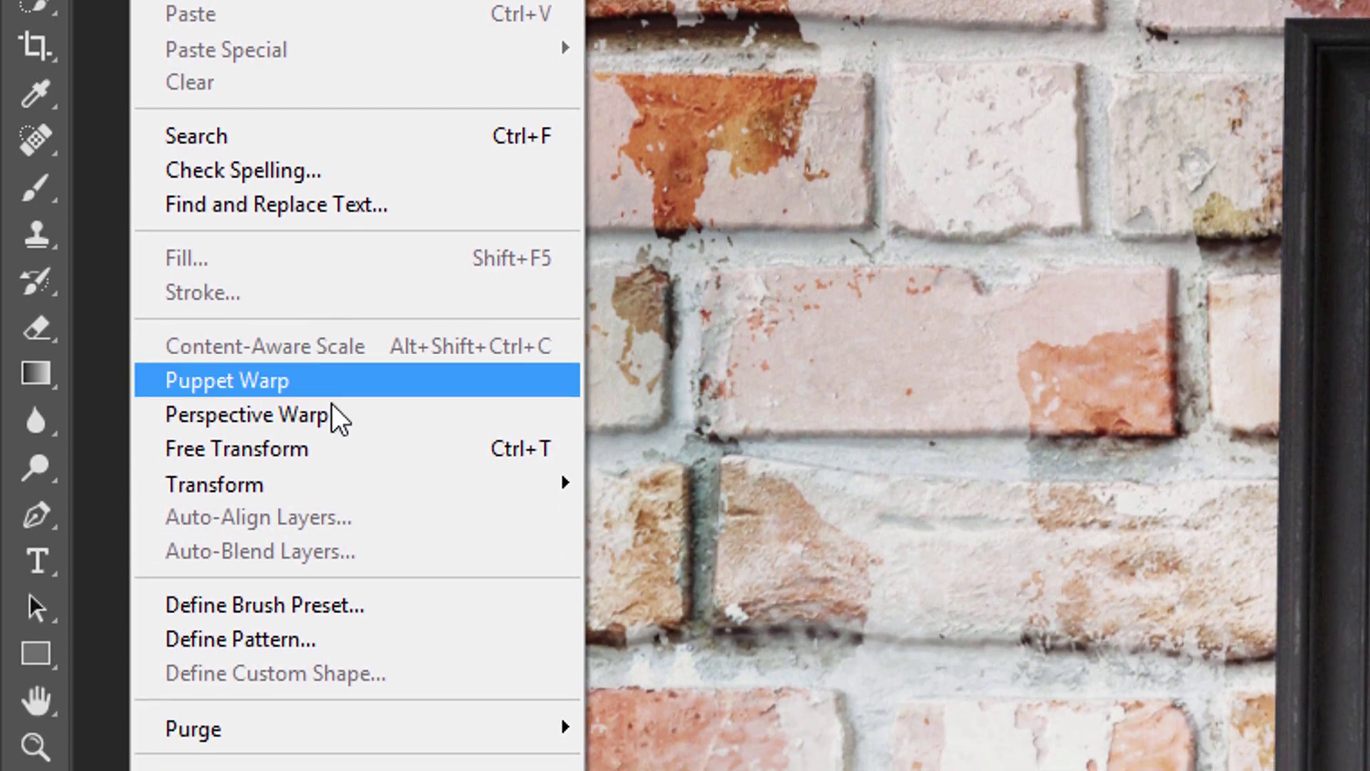
click(333, 552)
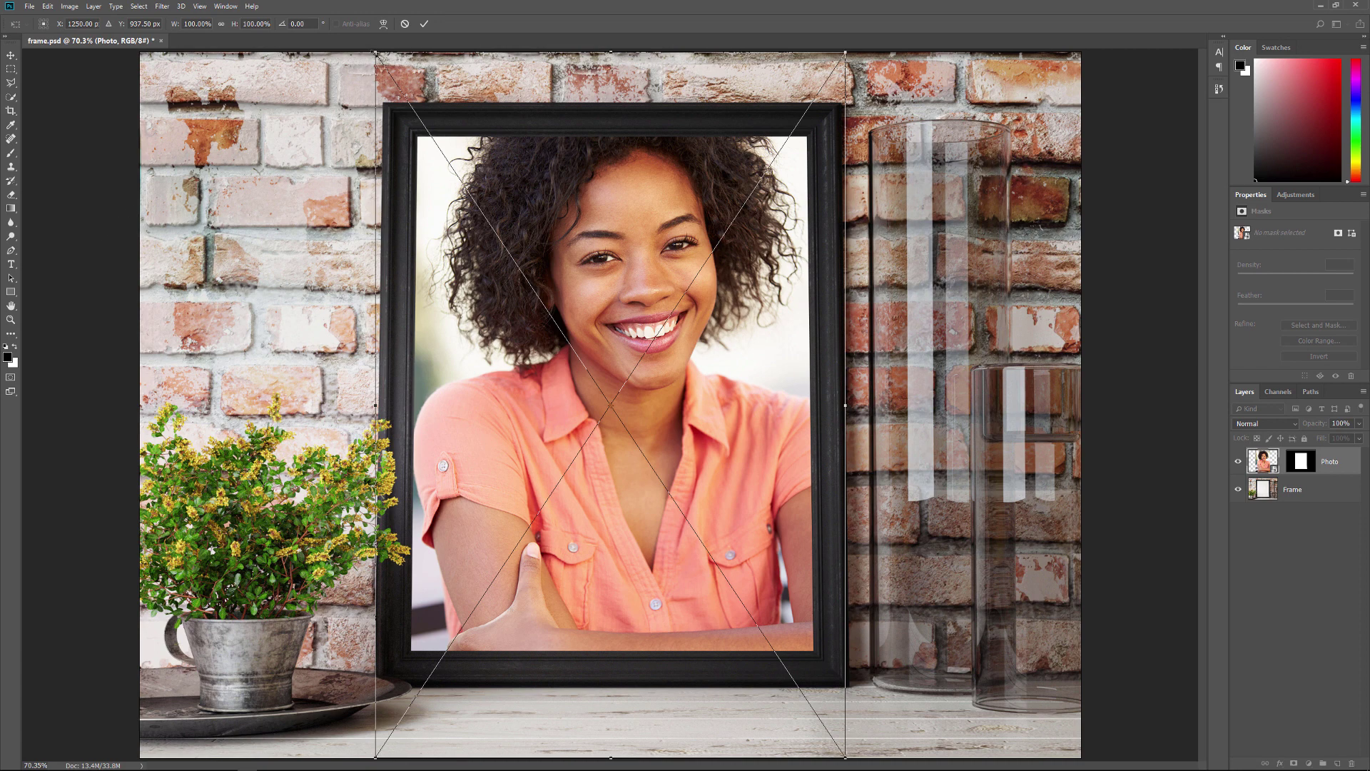
drag(376, 53, 394, 107)
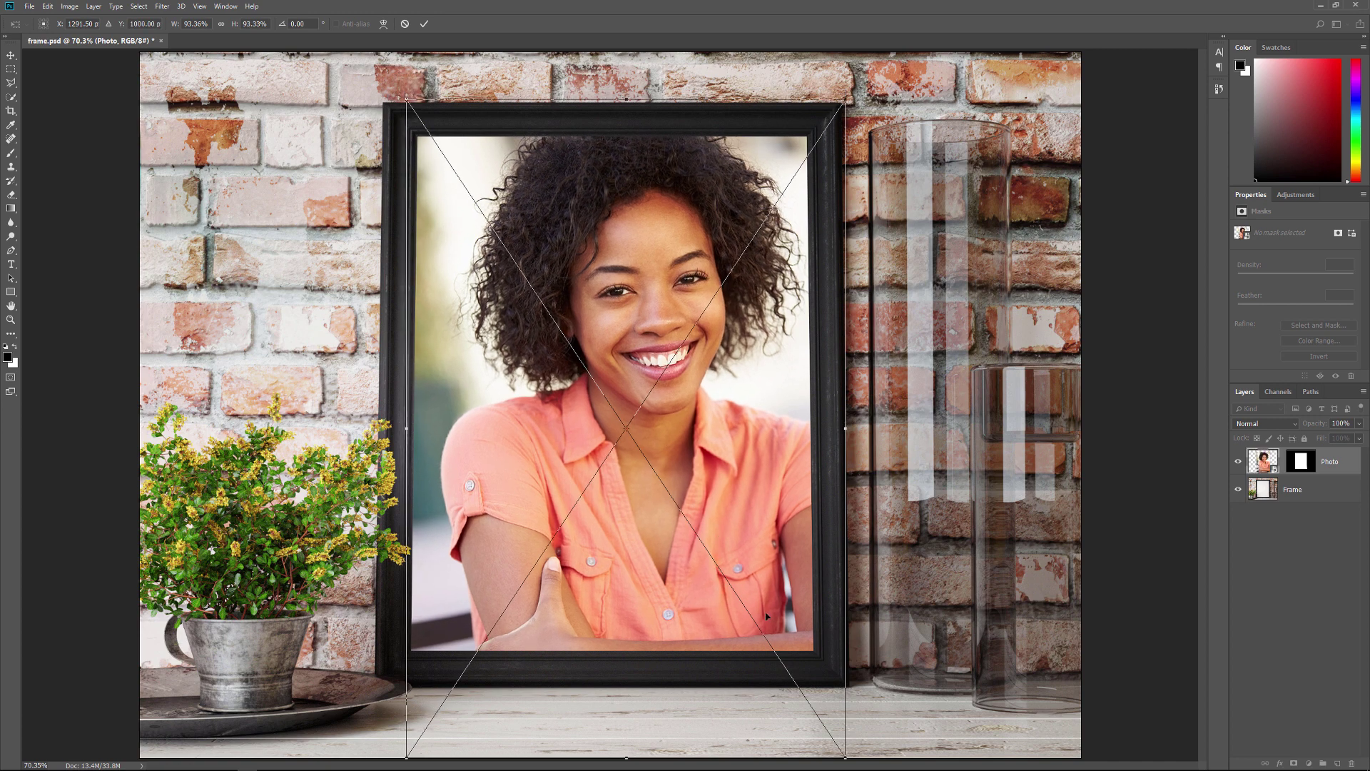
drag(846, 758, 834, 717)
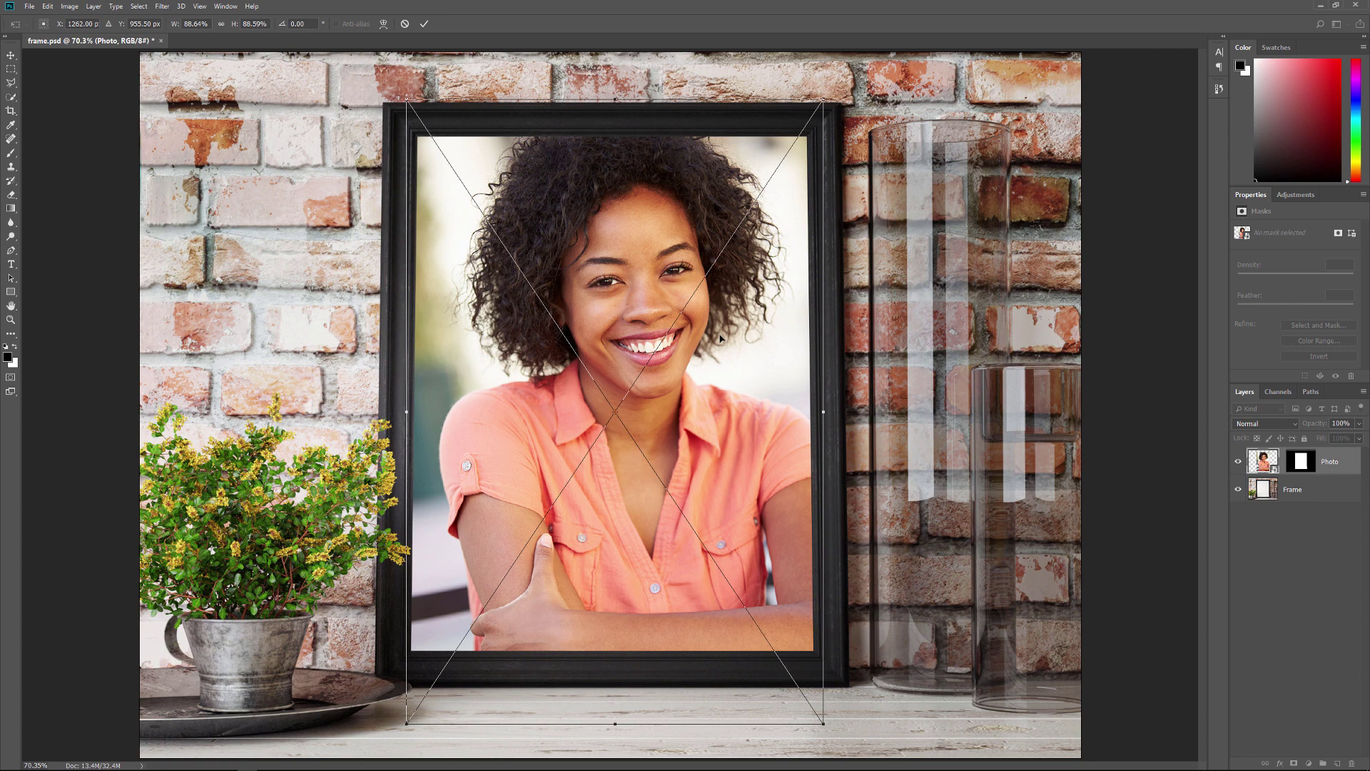
drag(721, 338, 722, 358)
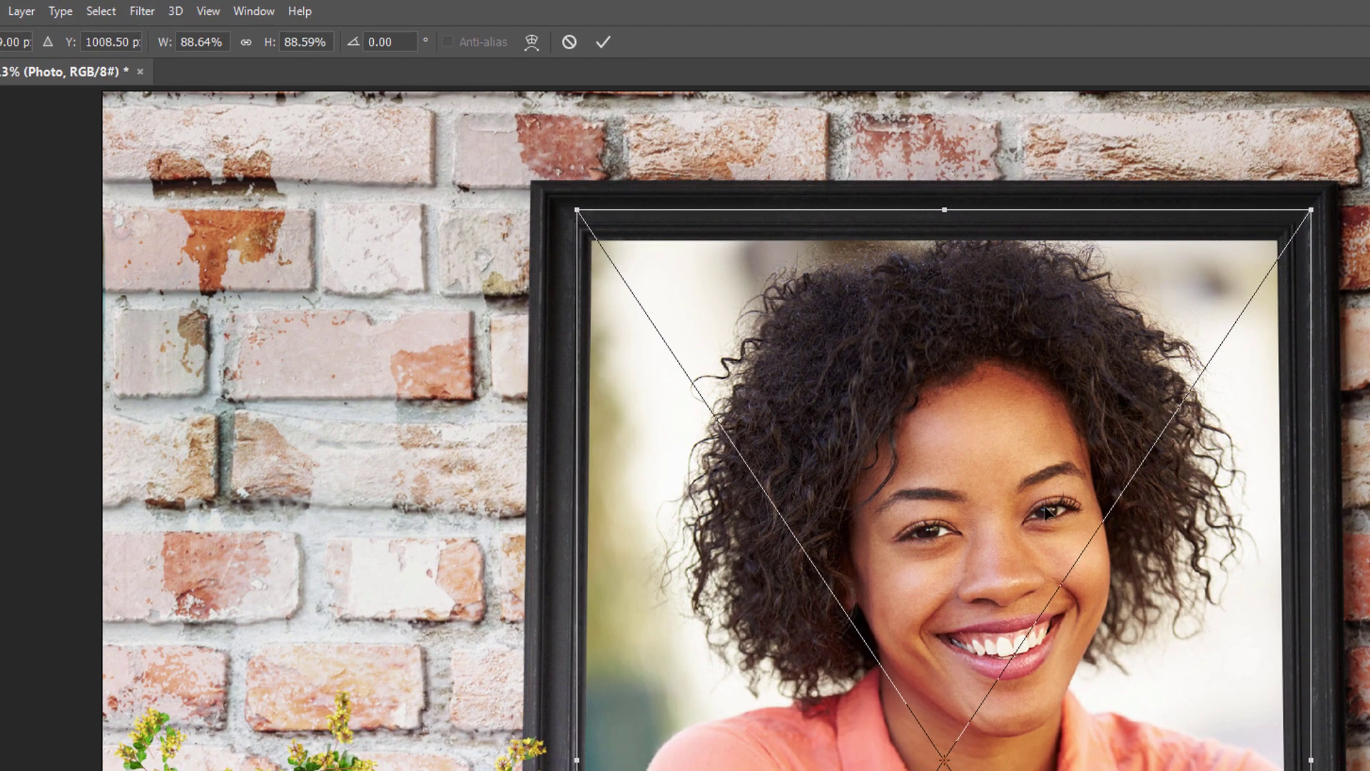
click(605, 42)
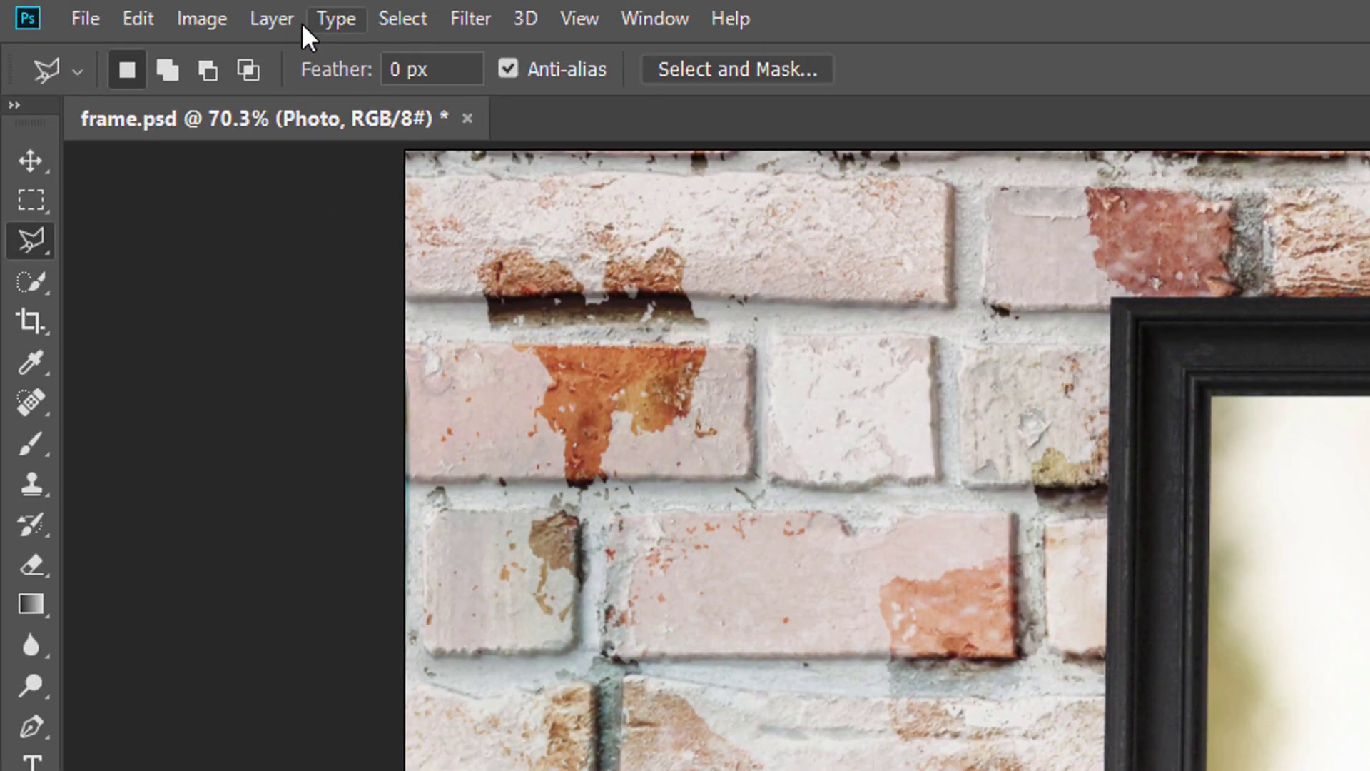
Open the Photo smart object's contents as Photo.psb from its layer thumbnail
click(295, 20)
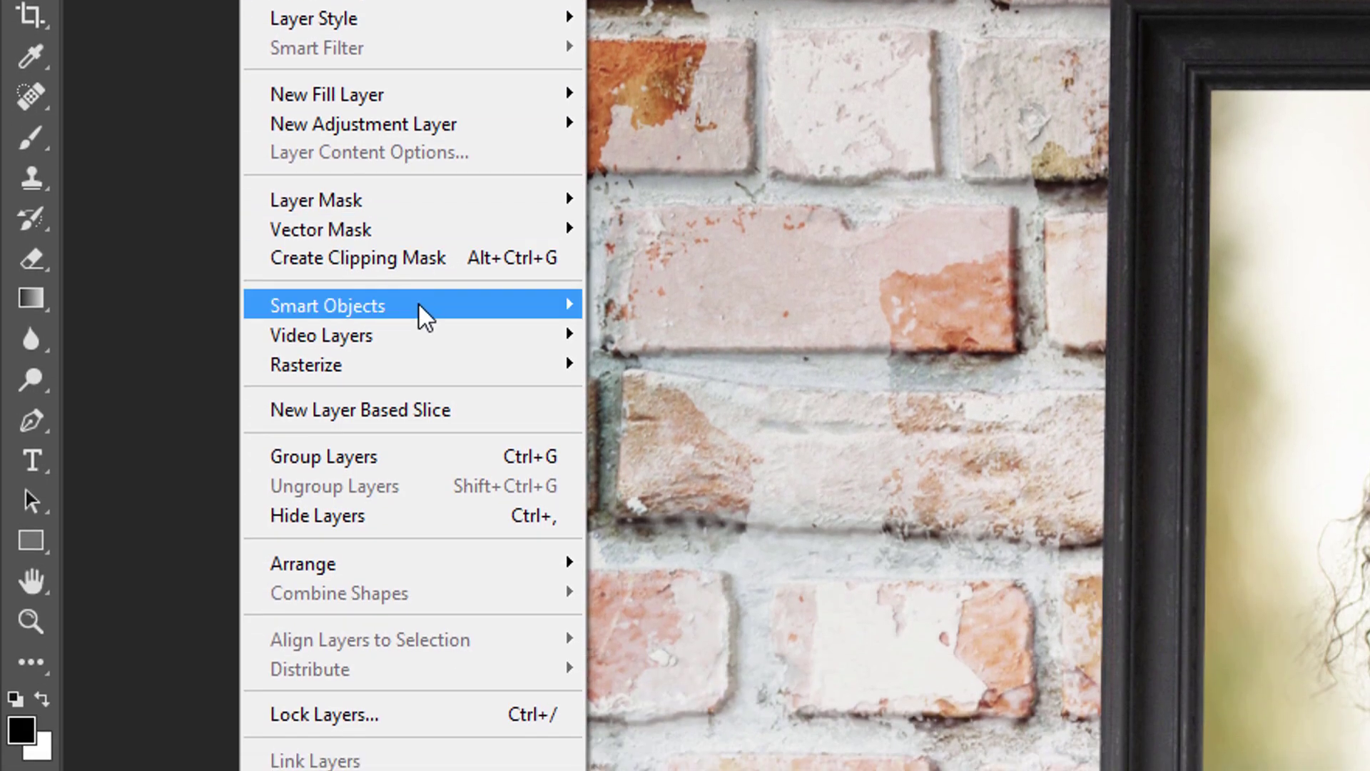
mouse_move(415, 325)
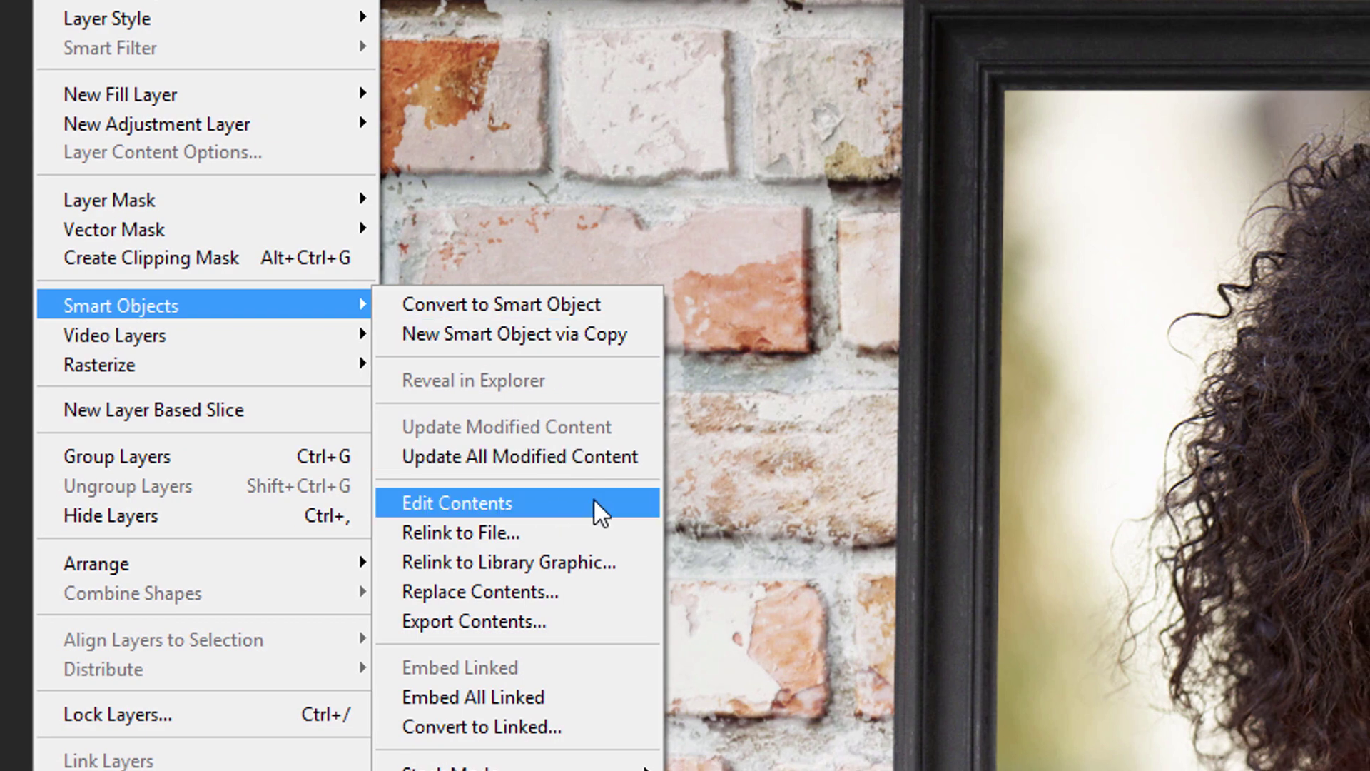
key(Escape)
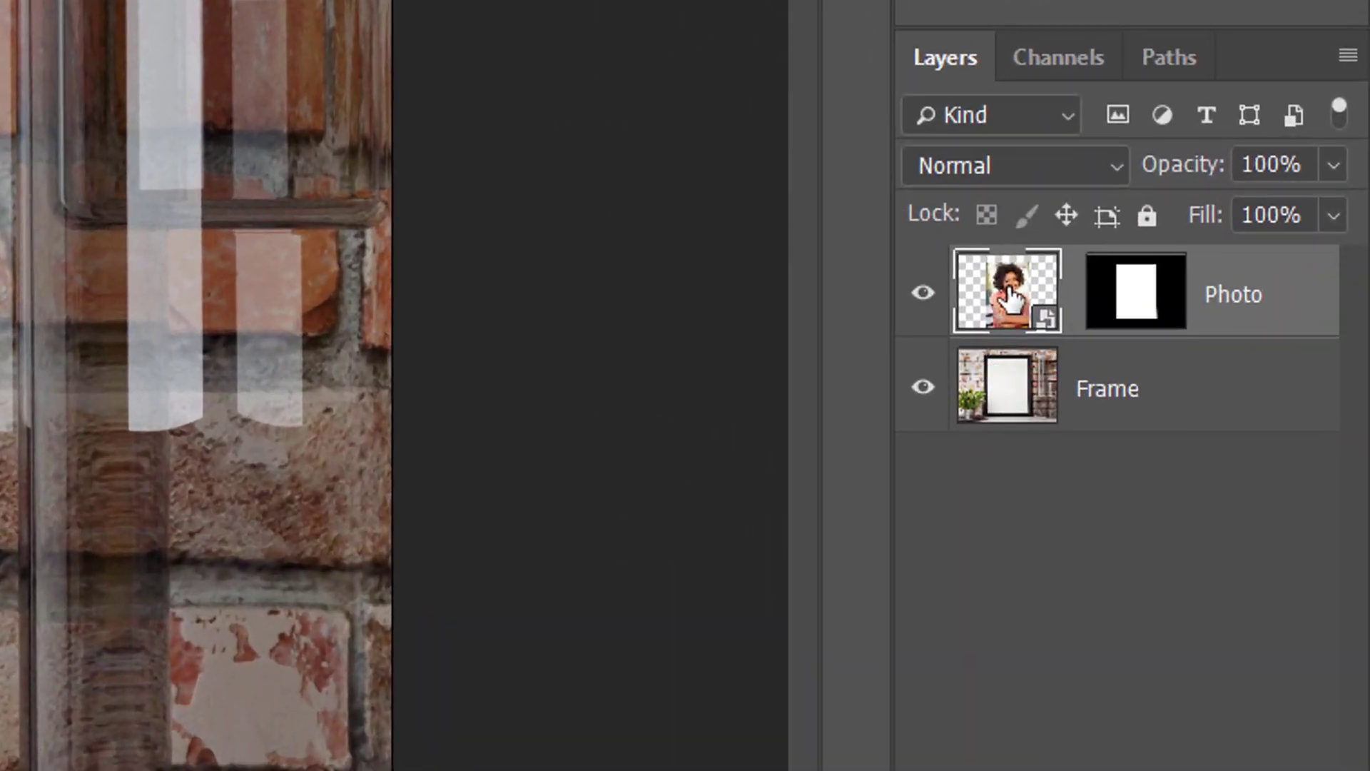
double_click(1009, 296)
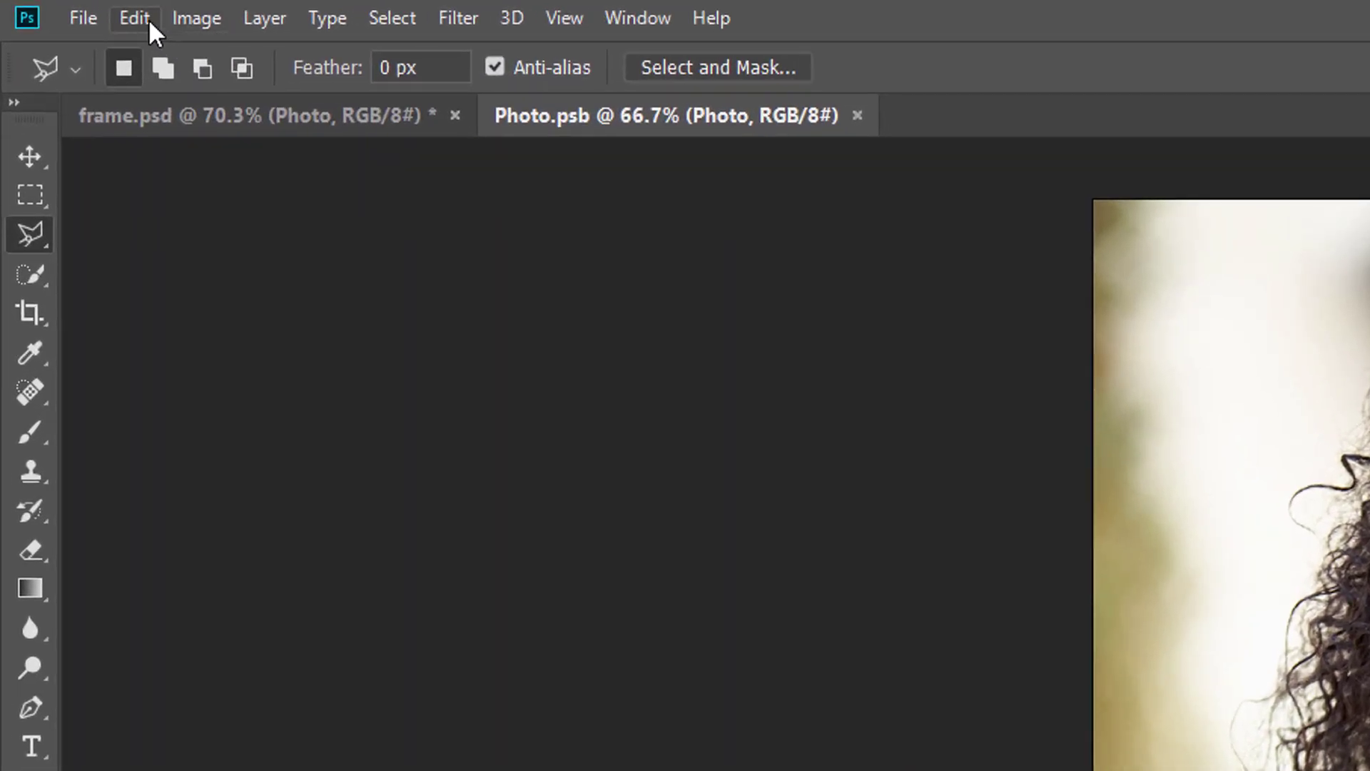
Mirror the Photo.psb portrait with Edit > Transform > Flip Horizontal
click(49, 7)
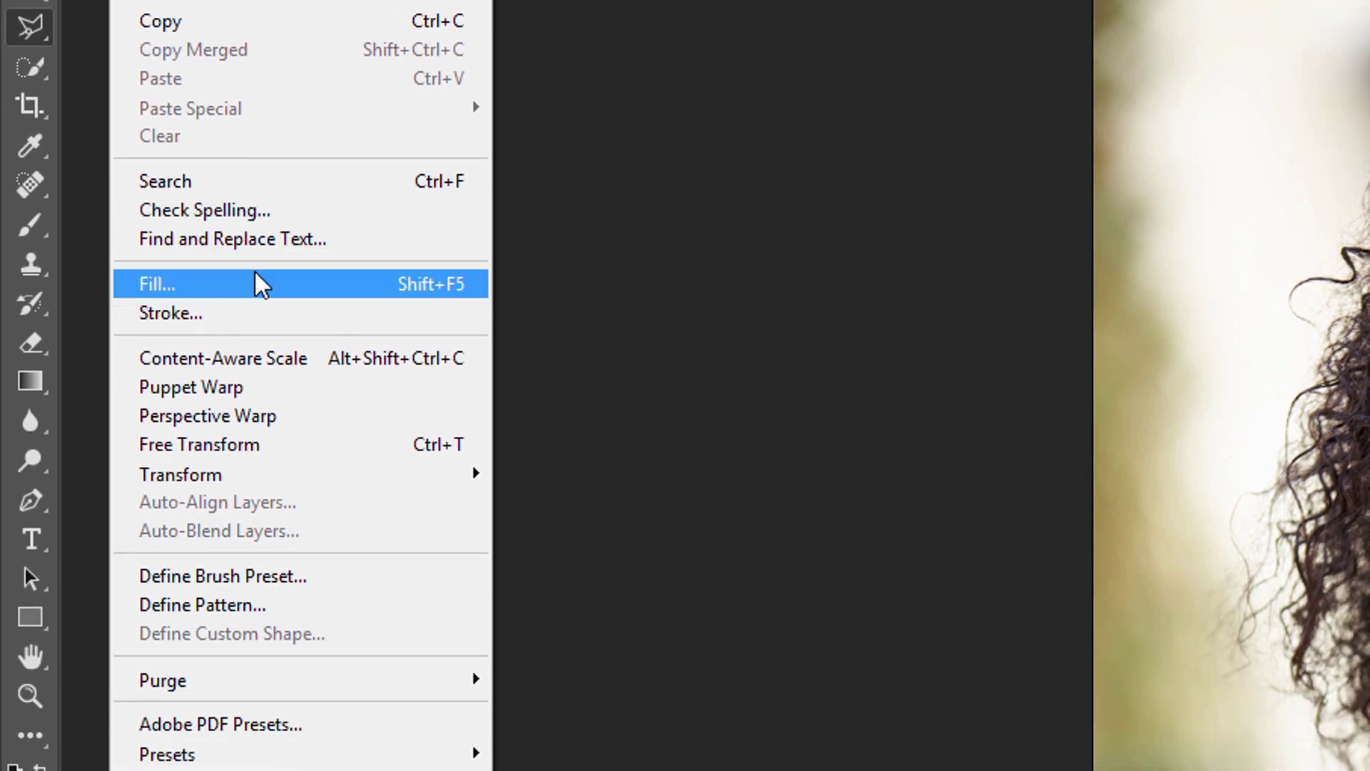
mouse_move(271, 688)
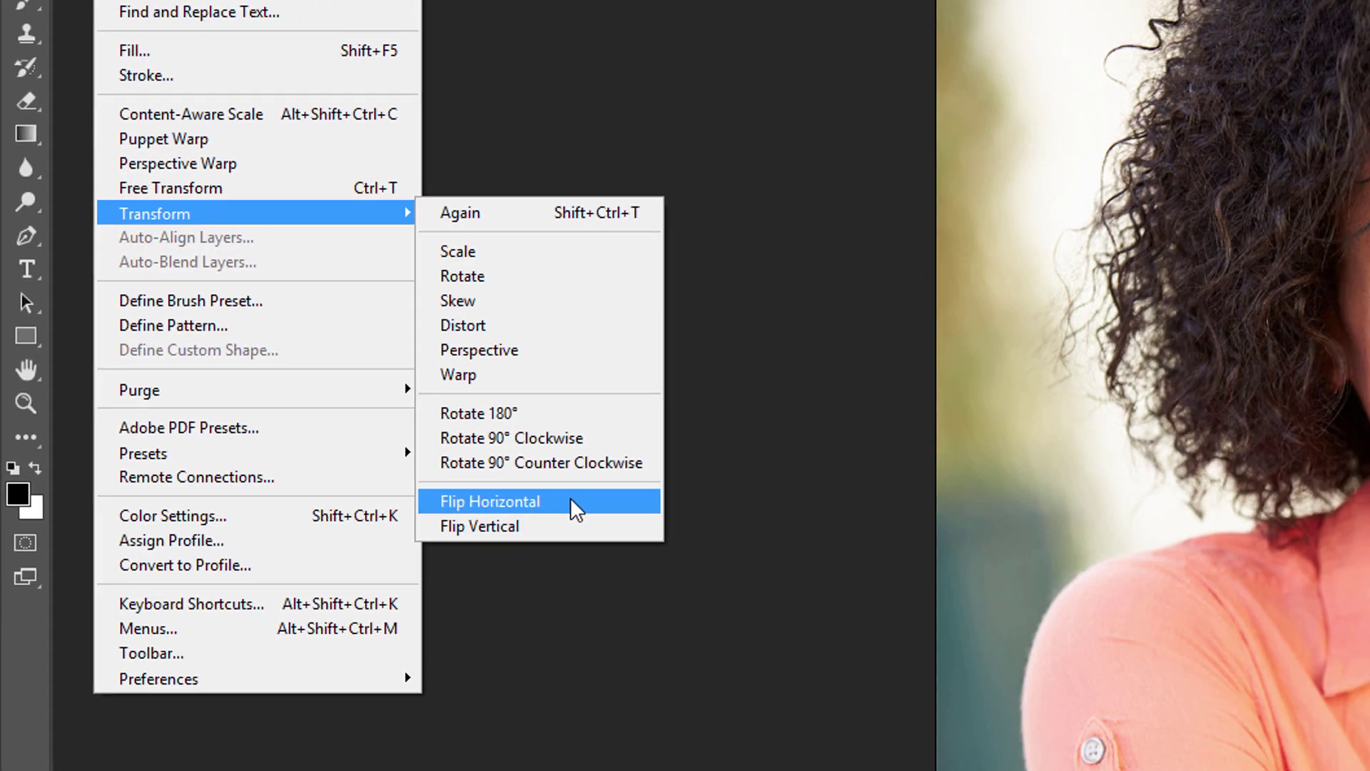
click(673, 550)
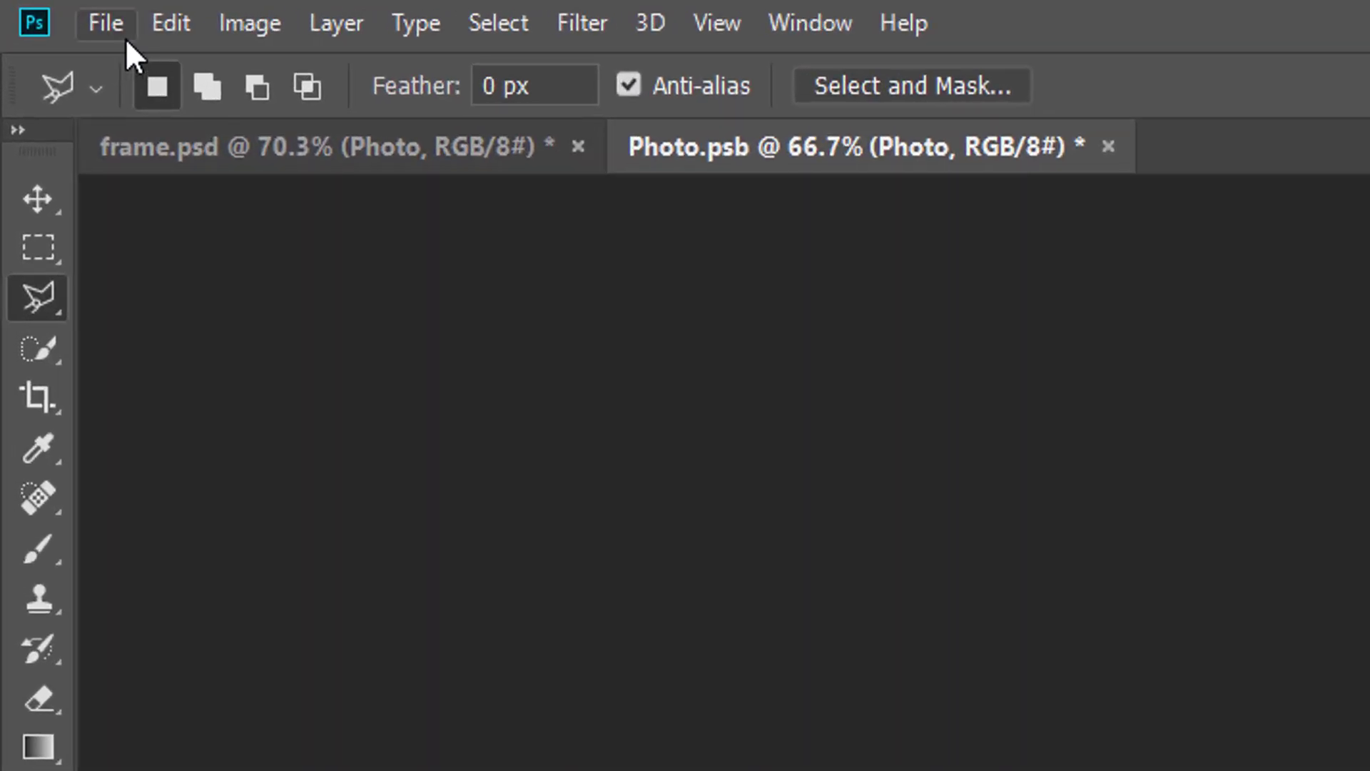
Save Photo.psb and close it to return to frame.psd
click(33, 7)
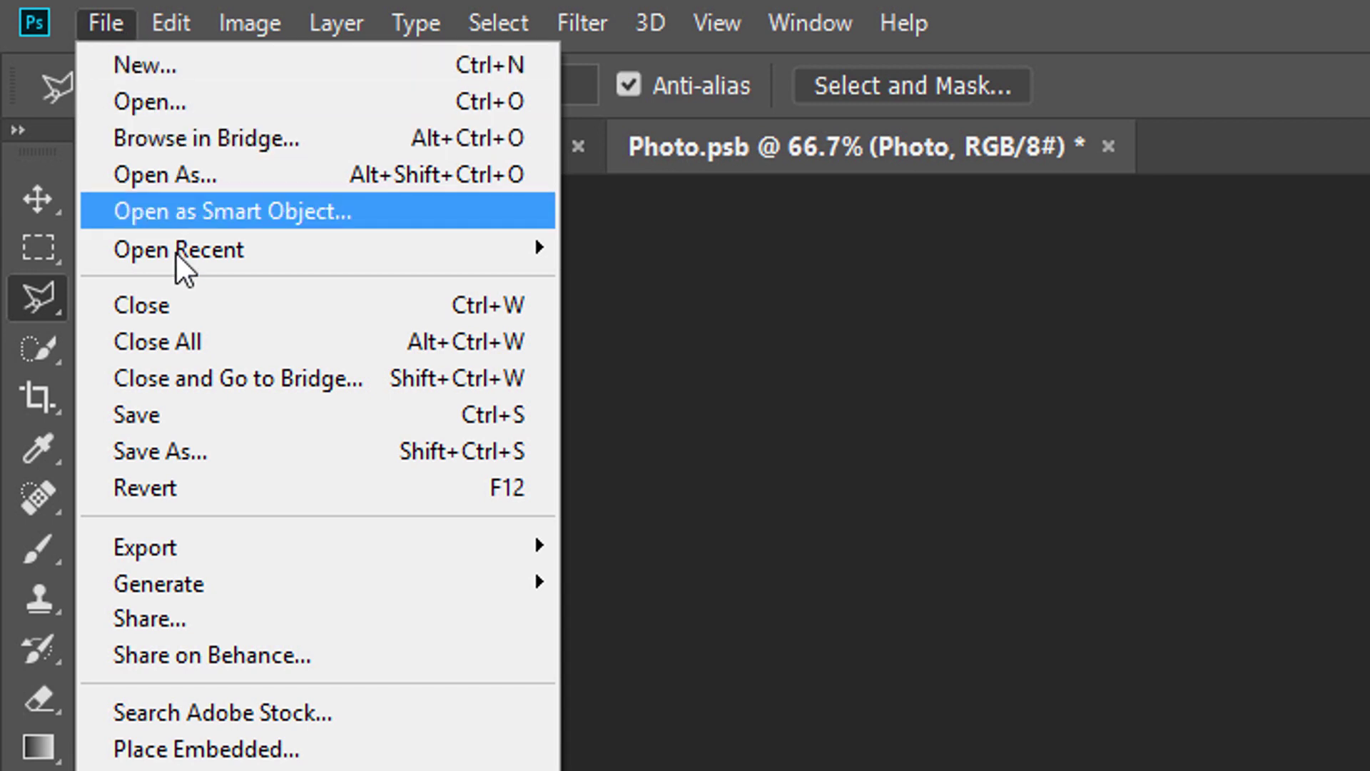
click(198, 414)
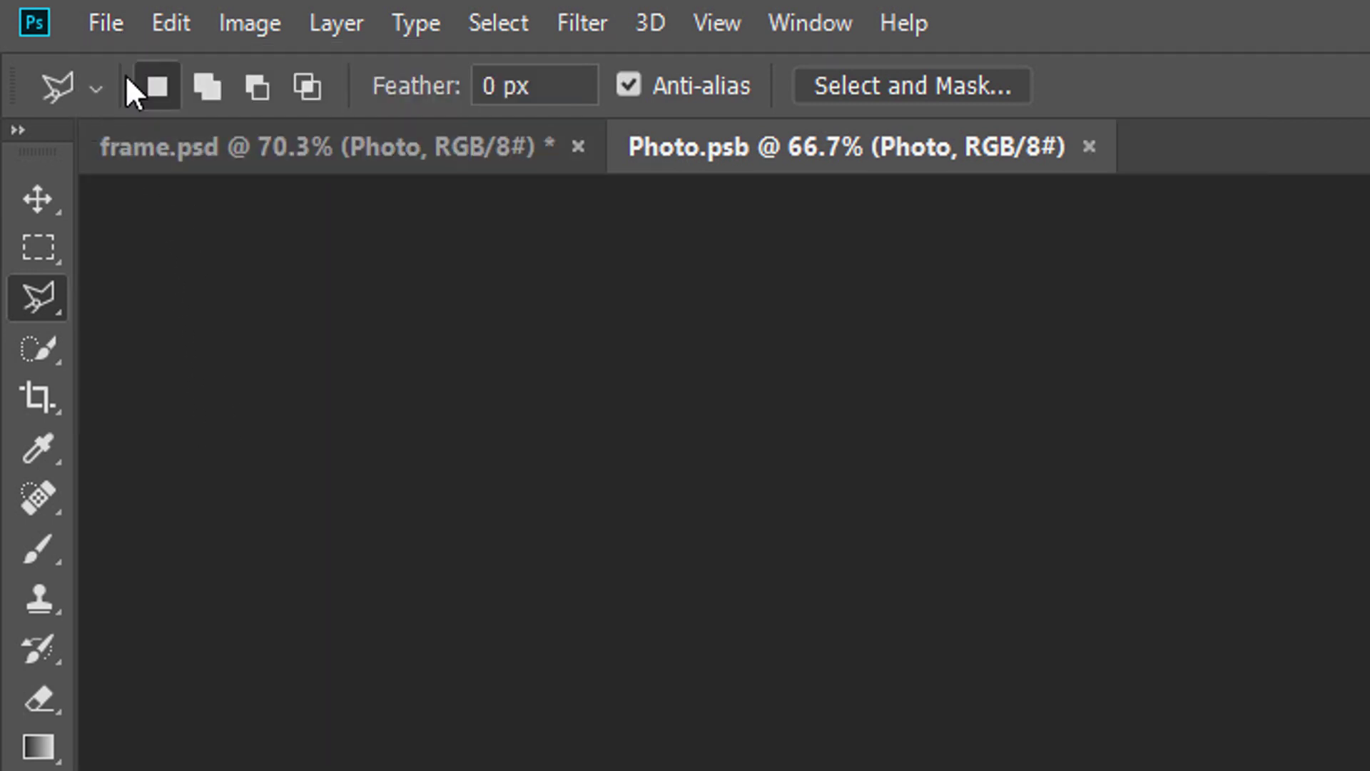
click(121, 30)
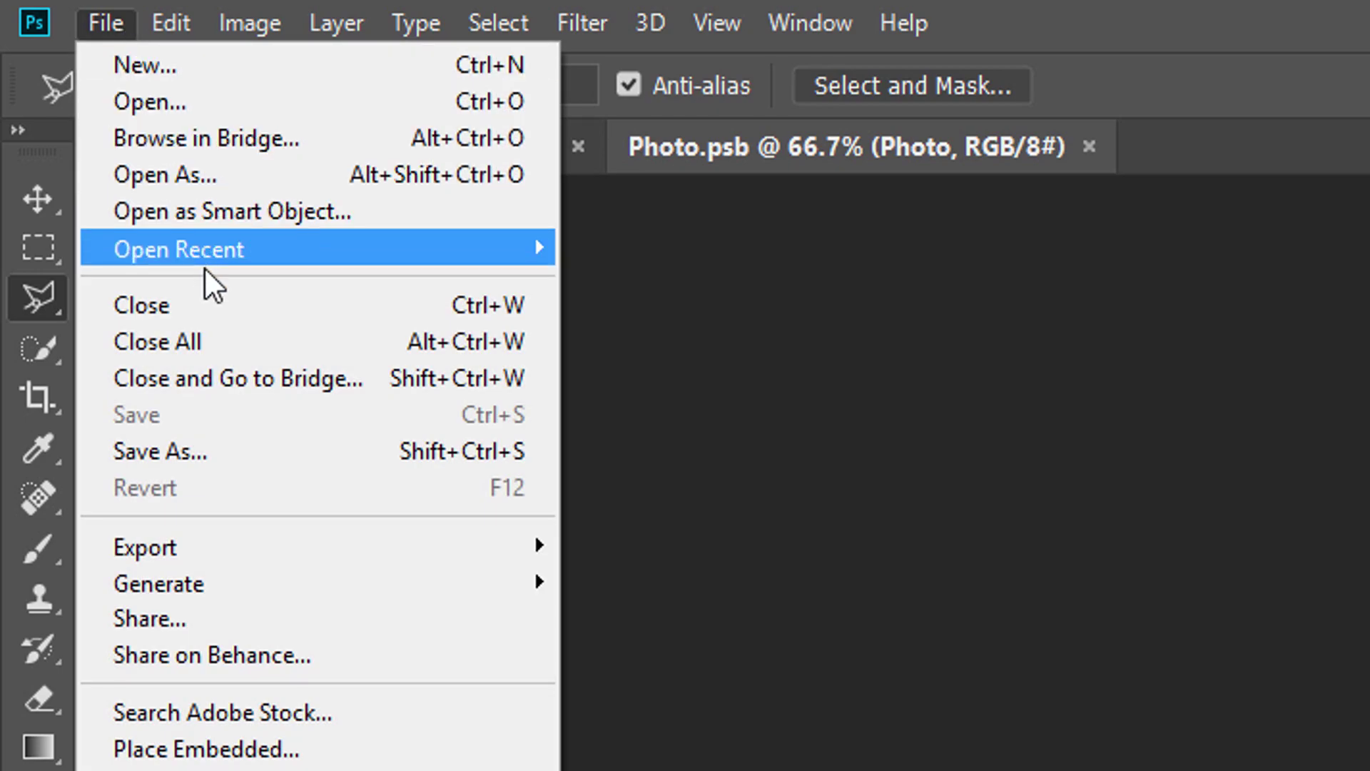
click(216, 301)
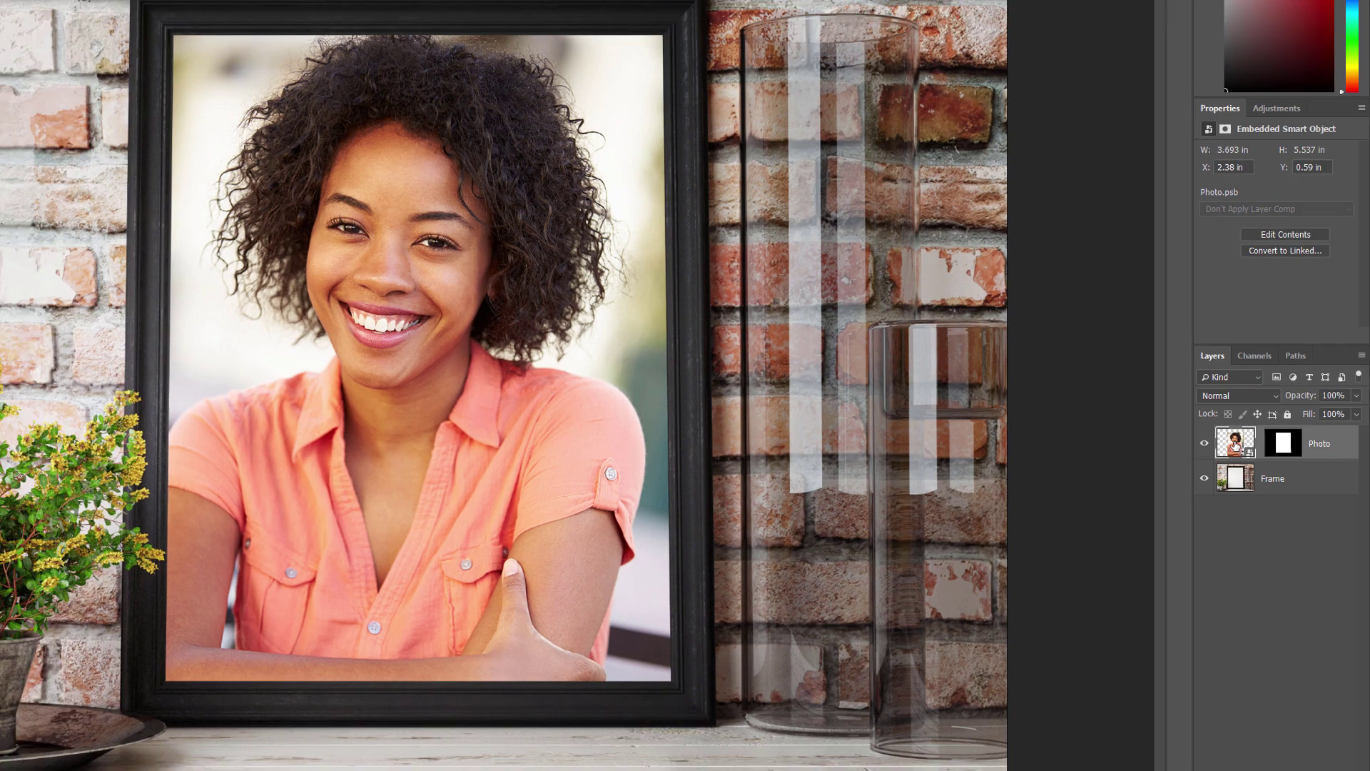
Reopen Photo.psb from the smart-object thumbnail and flip the portrait horizontally again
double_click(1011, 294)
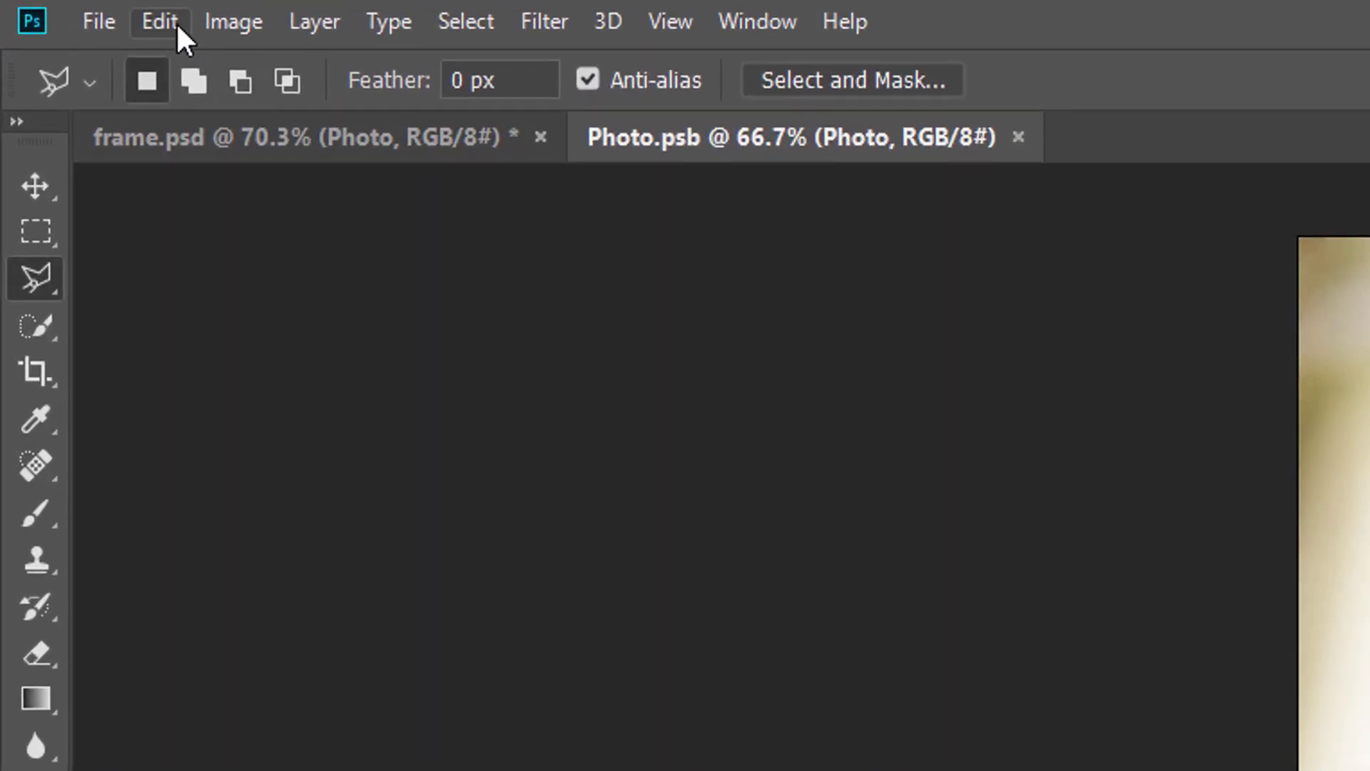
click(178, 21)
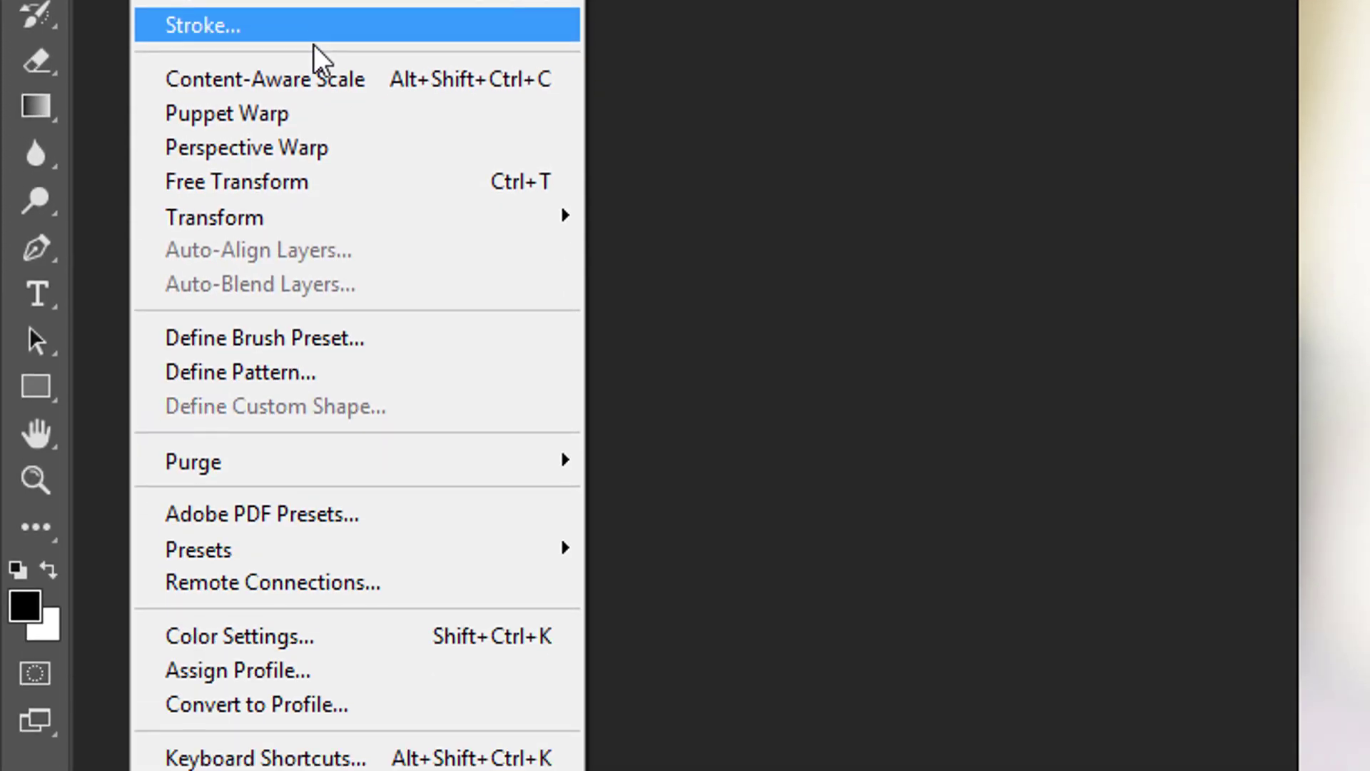
mouse_move(306, 234)
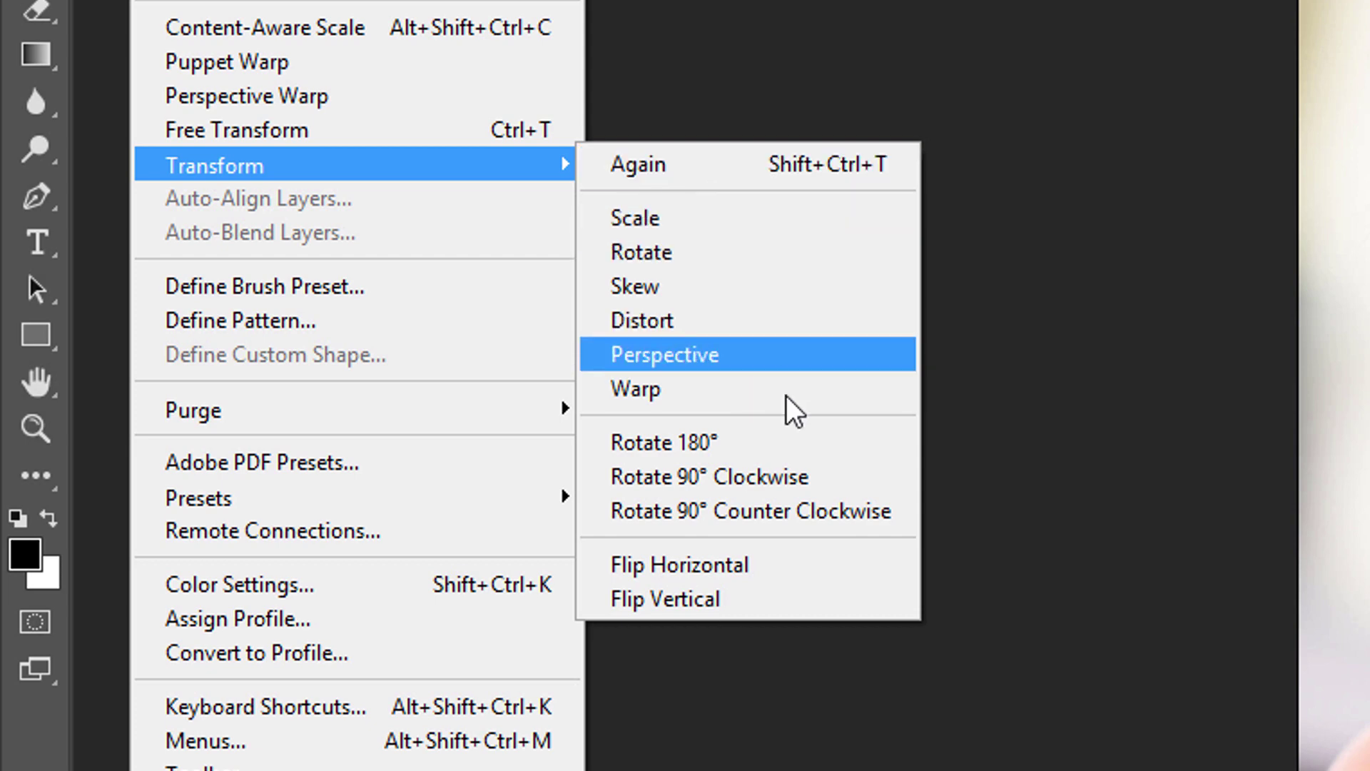
click(601, 498)
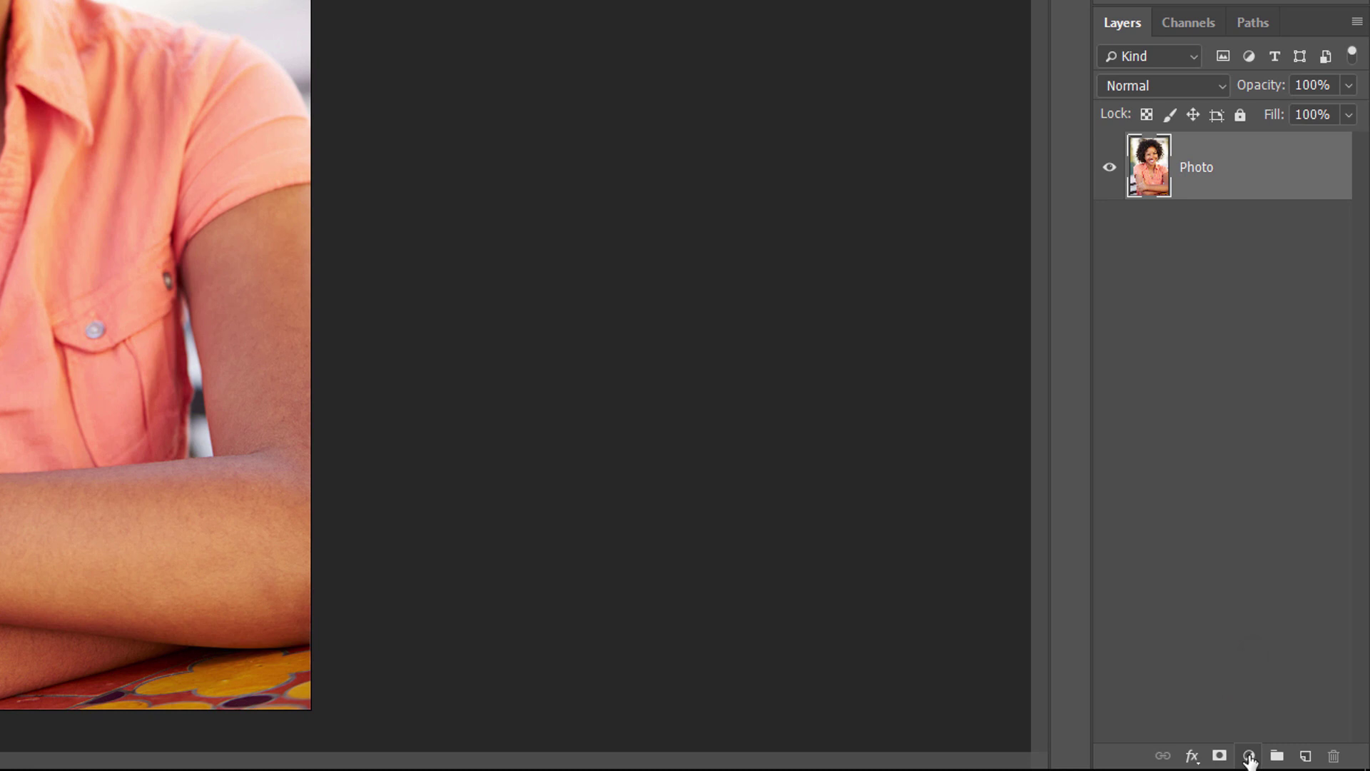
Add a Black & White adjustment layer from the Layers panel's adjustment menu
click(1248, 757)
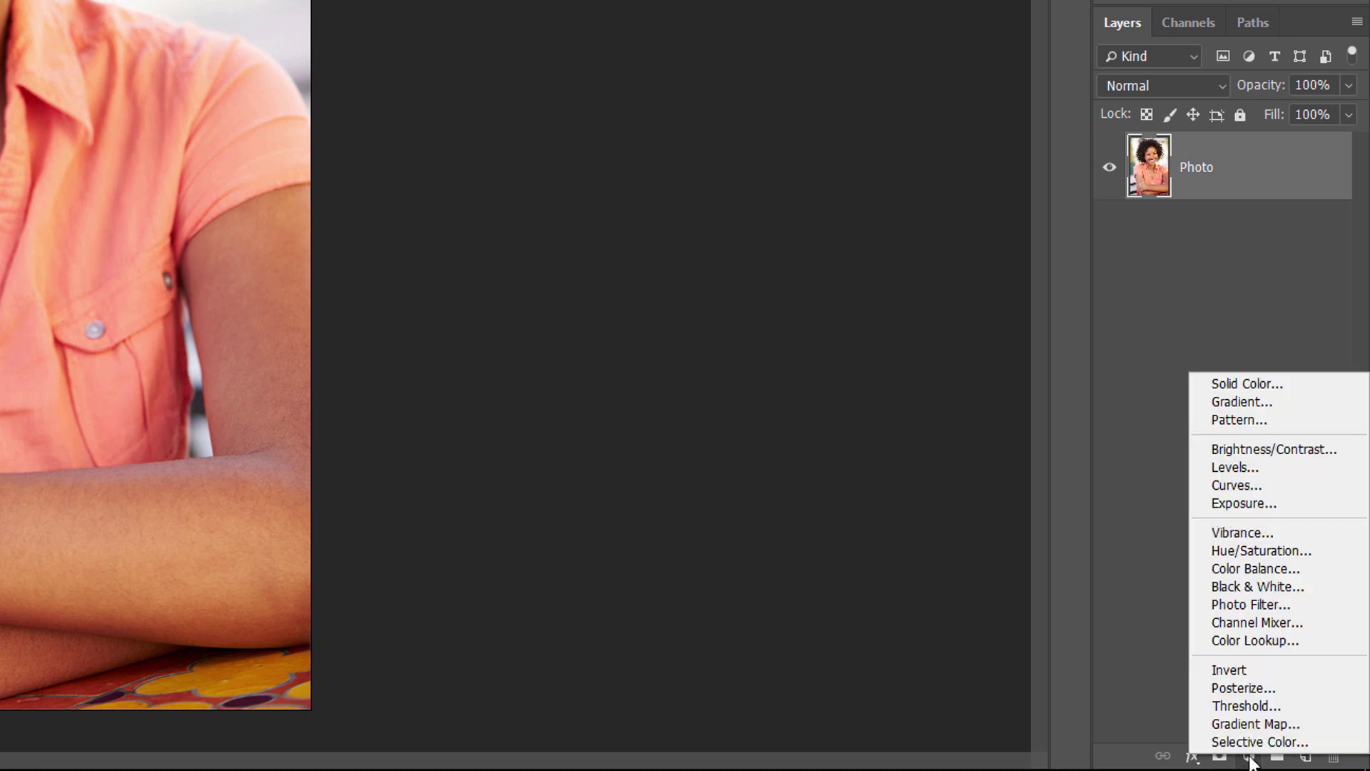
click(1310, 585)
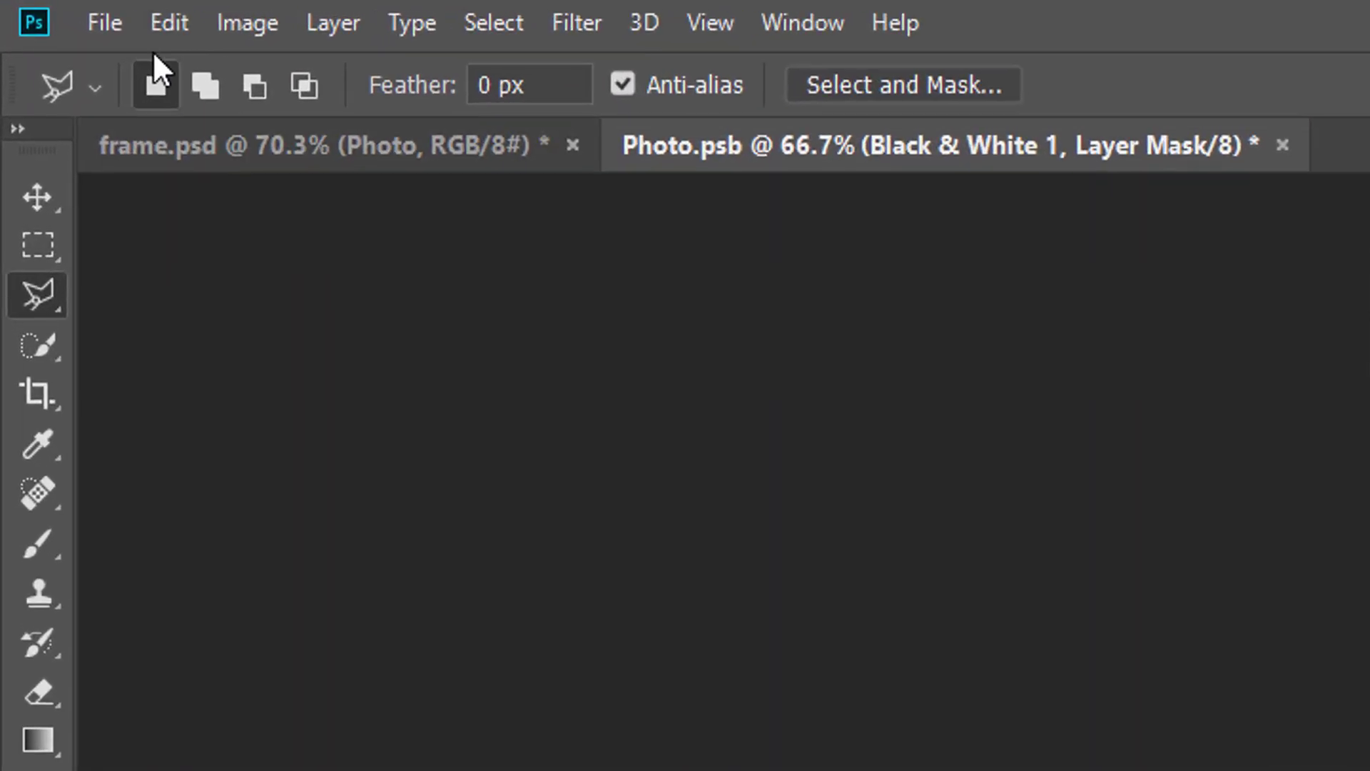
Save the black-and-white smart object and close it to return to frame.psd
click(34, 7)
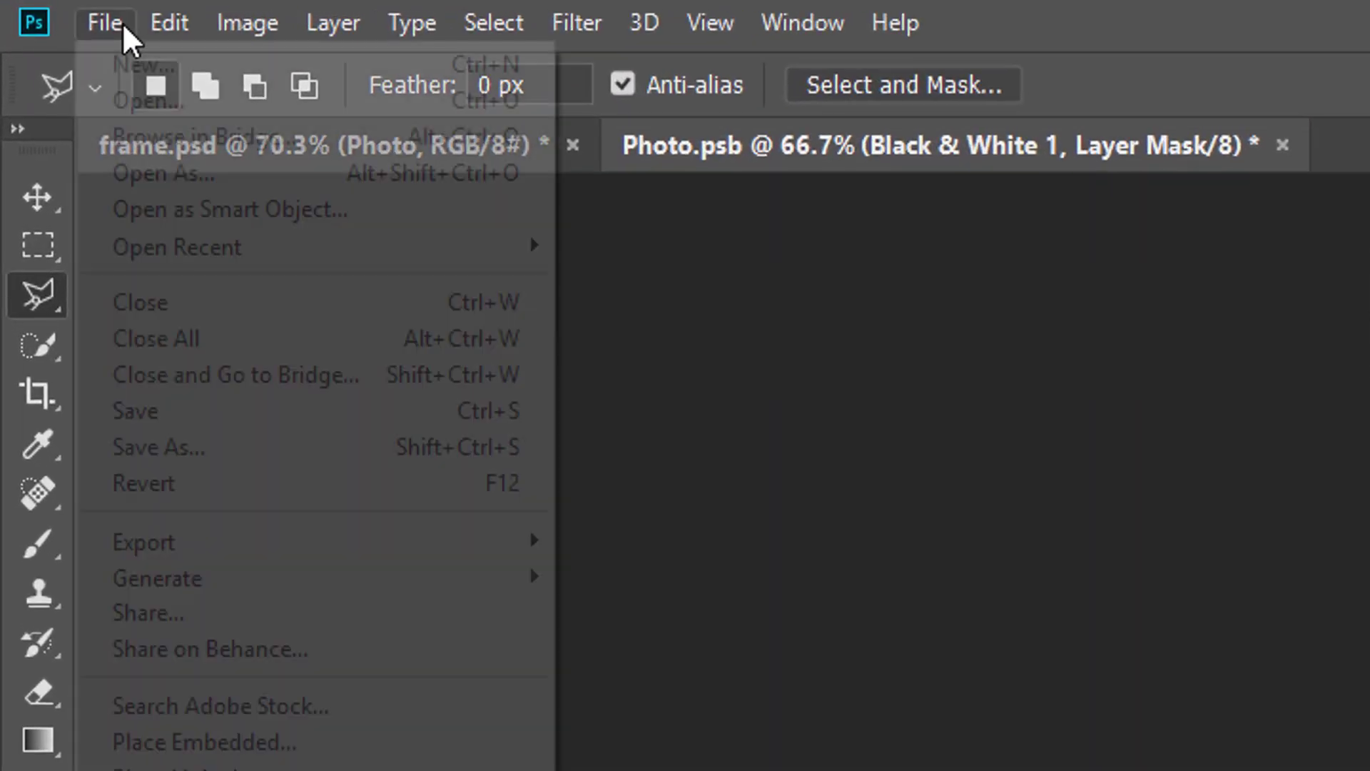
click(184, 414)
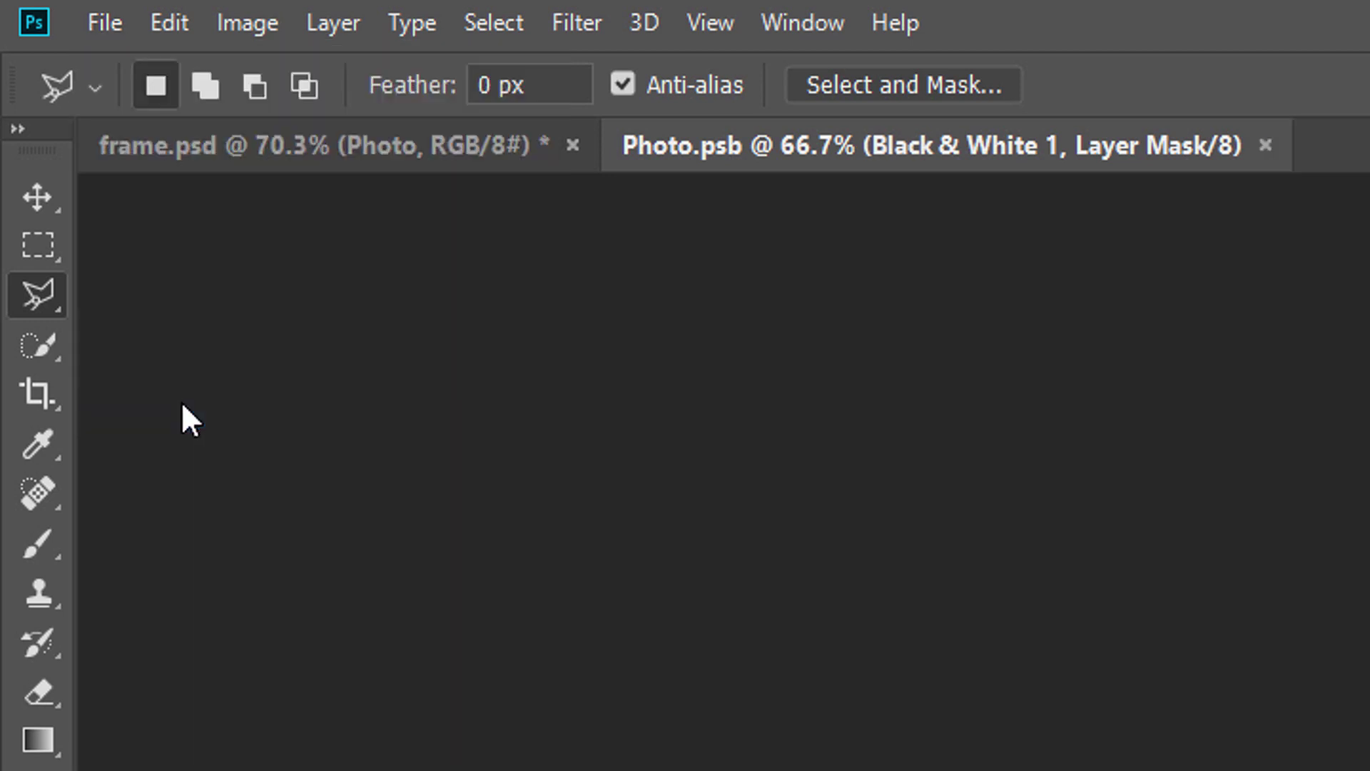
click(118, 21)
click(178, 303)
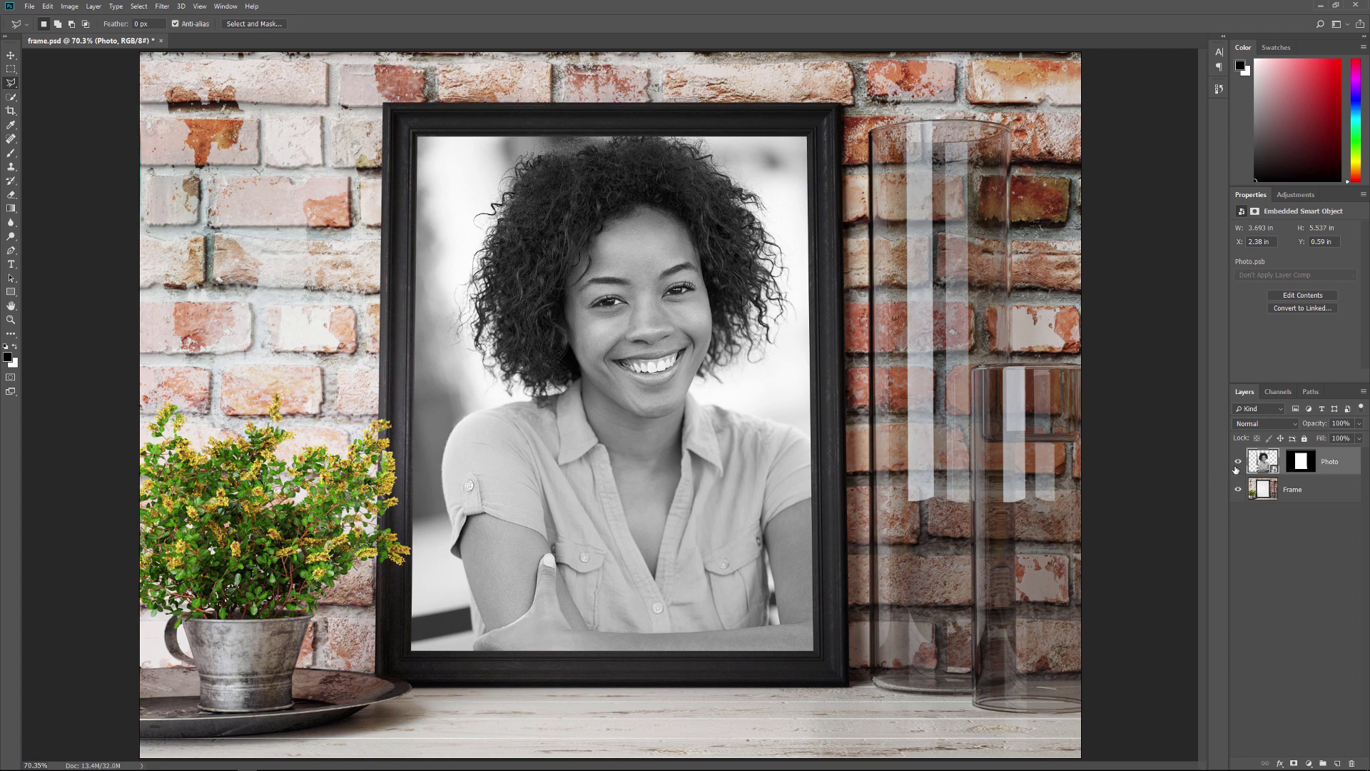
Reopen the Photo smart object and delete its Black & White 1 adjustment layer
double_click(1263, 462)
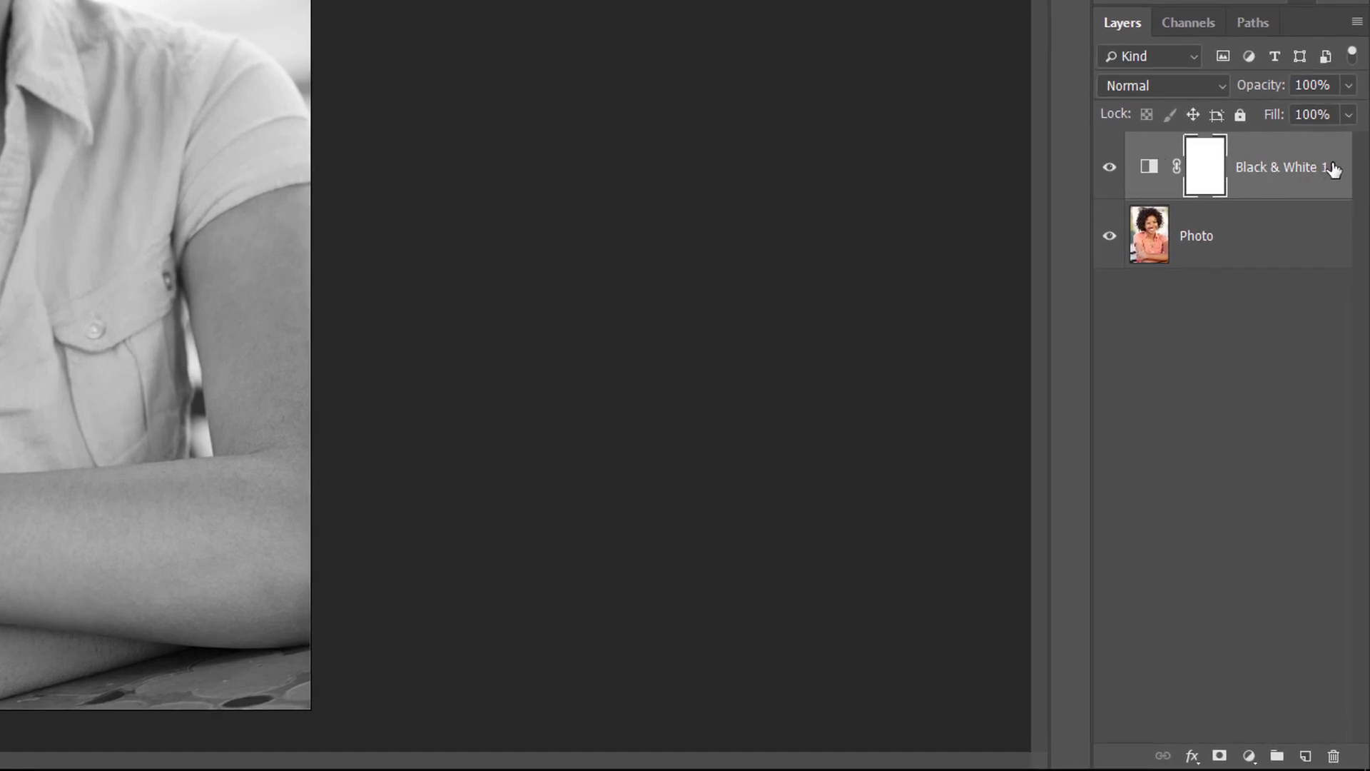
drag(1342, 166, 1333, 758)
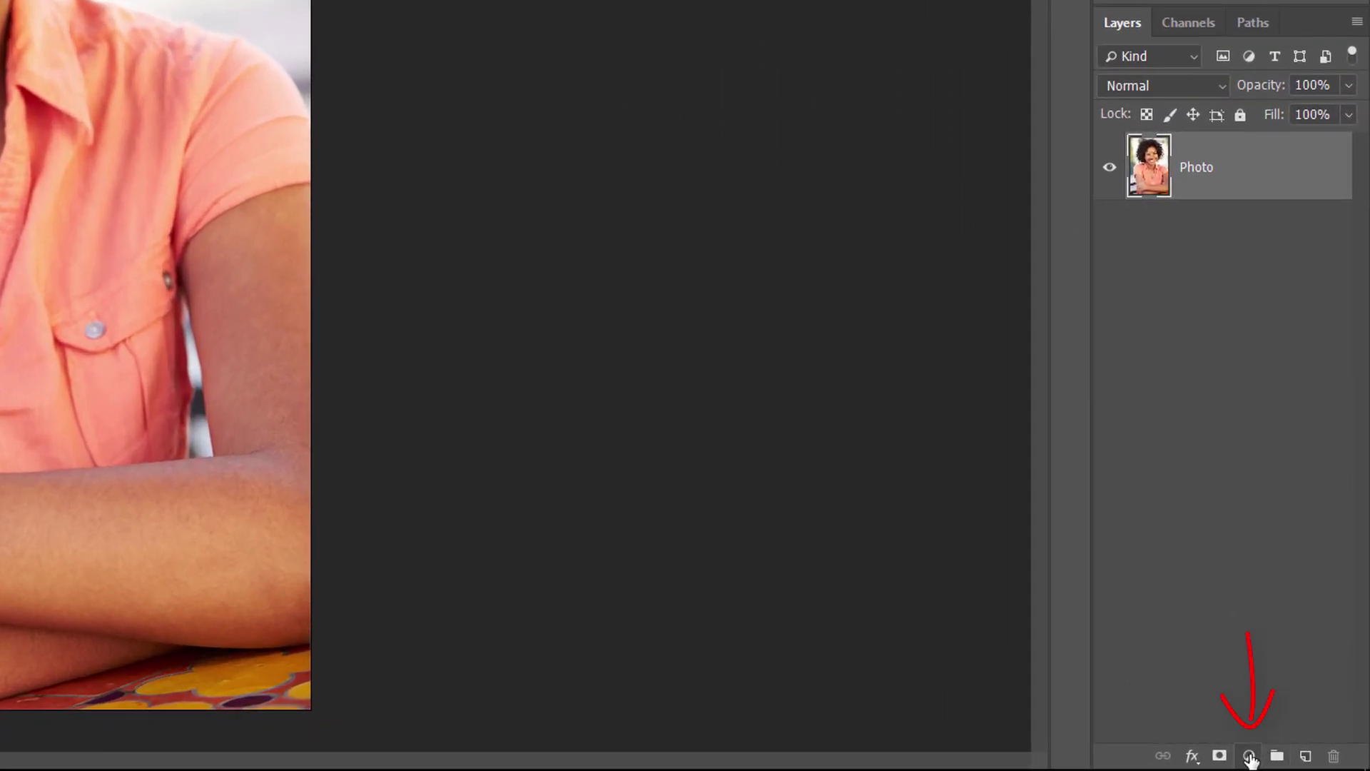
Add a Photo Filter adjustment layer set to Cooling Filter (82)
click(1250, 757)
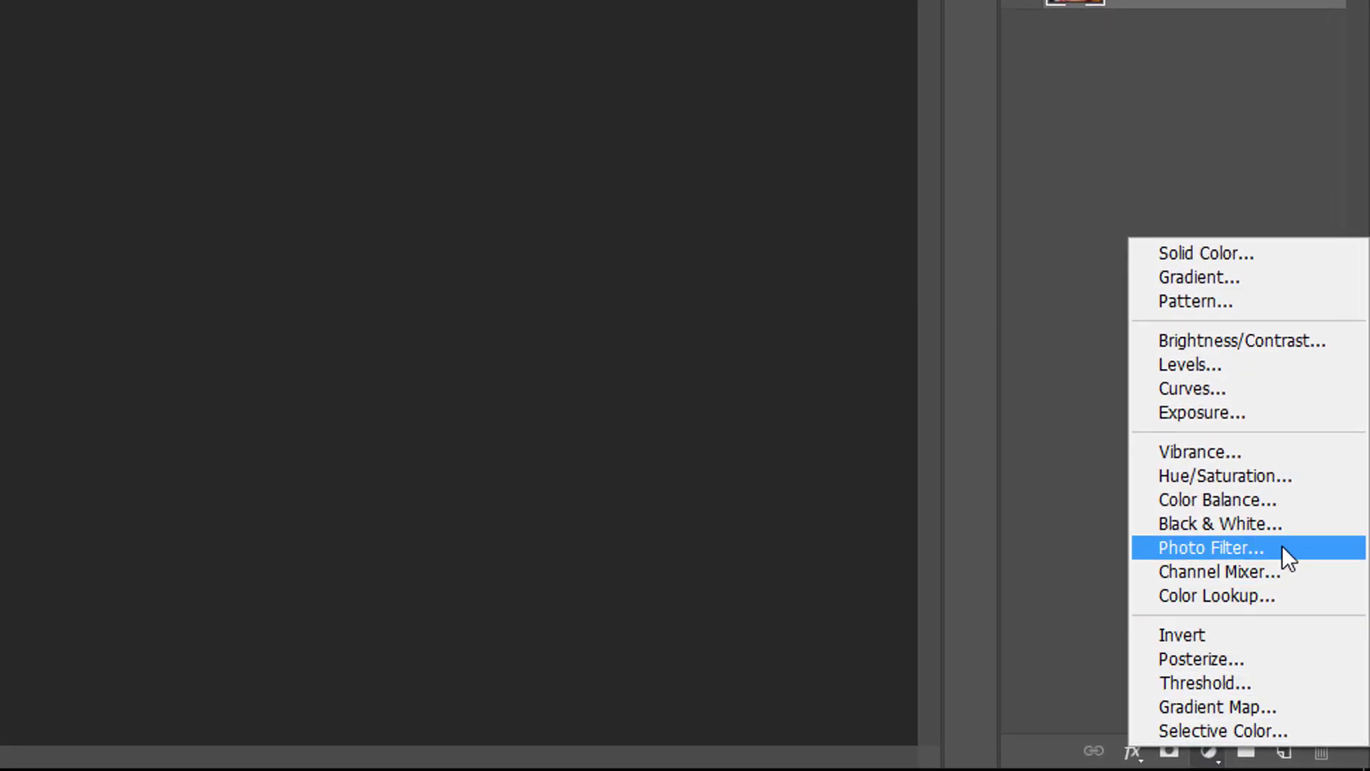
click(1283, 548)
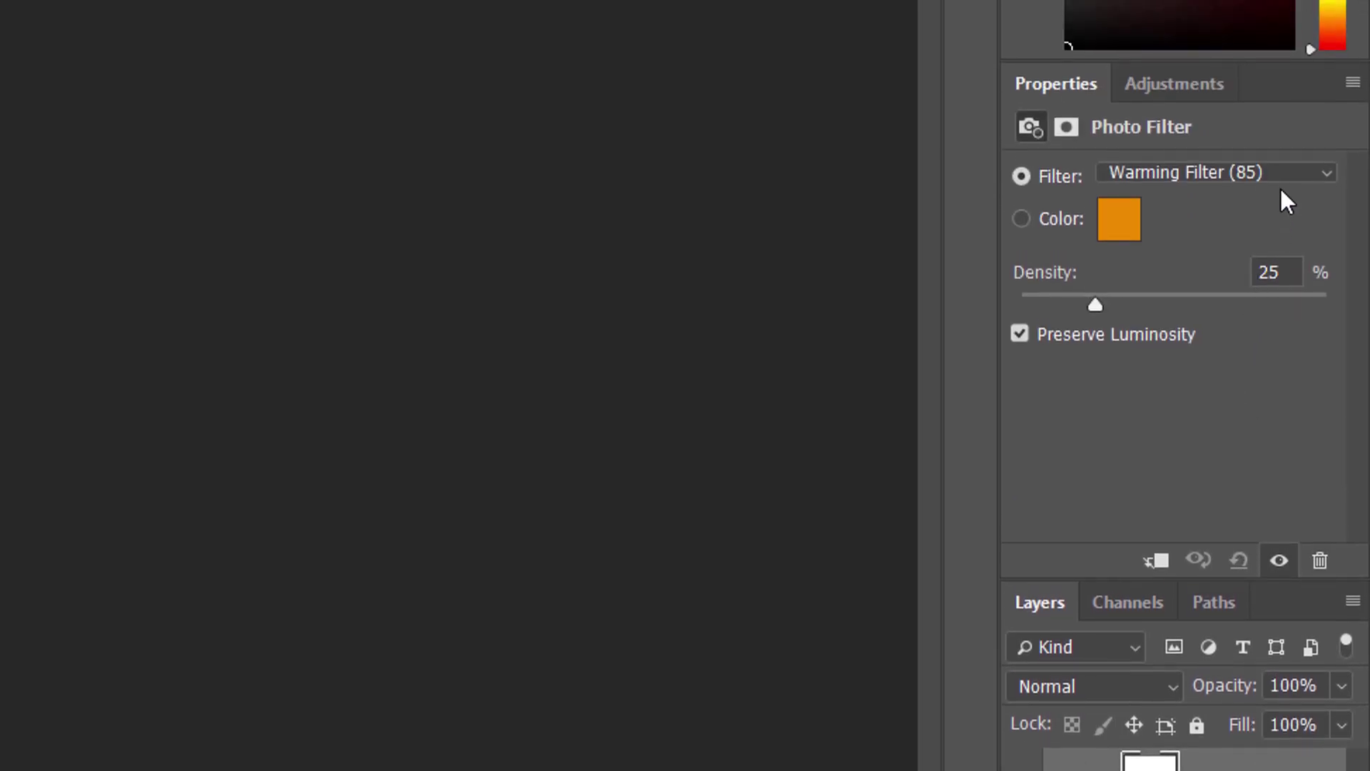
click(1279, 173)
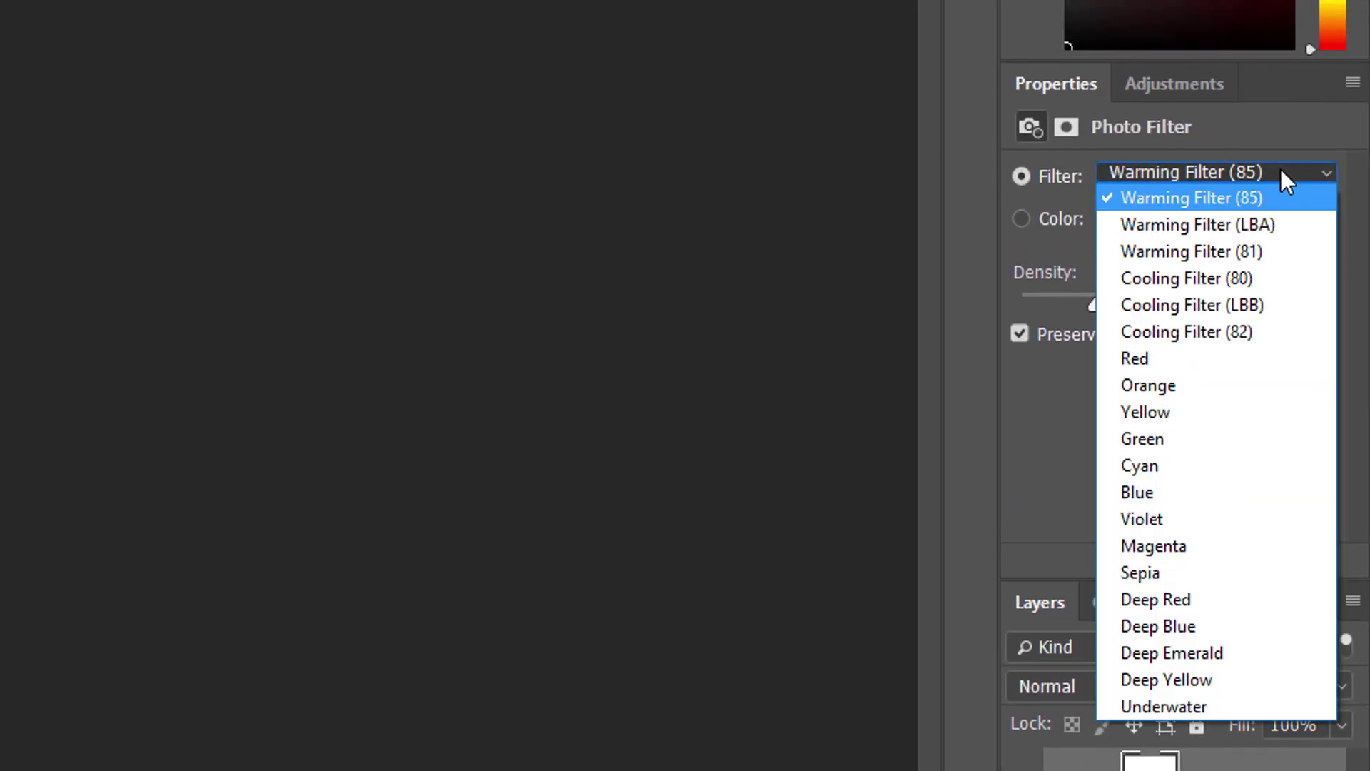
click(1267, 332)
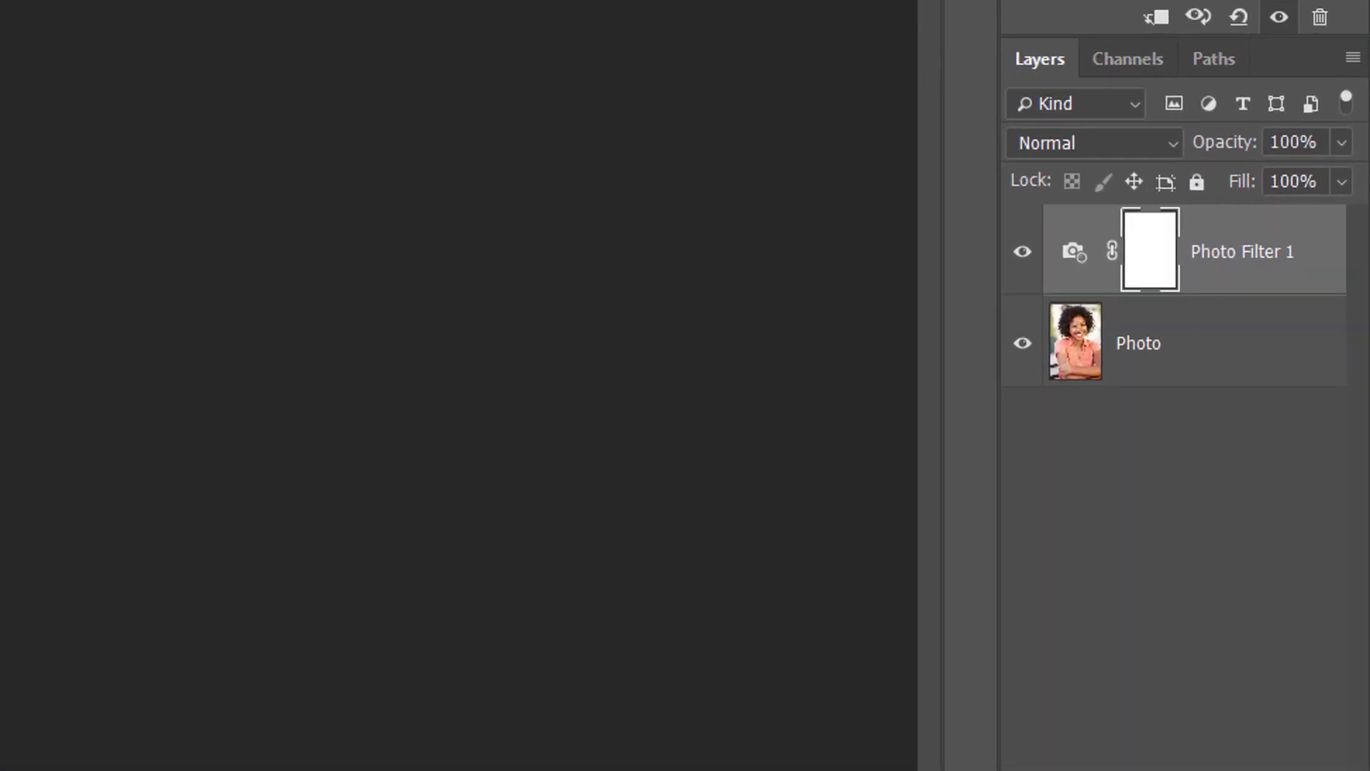
Toggle the Photo Filter 1 visibility to compare the cooled and original portrait
click(1023, 251)
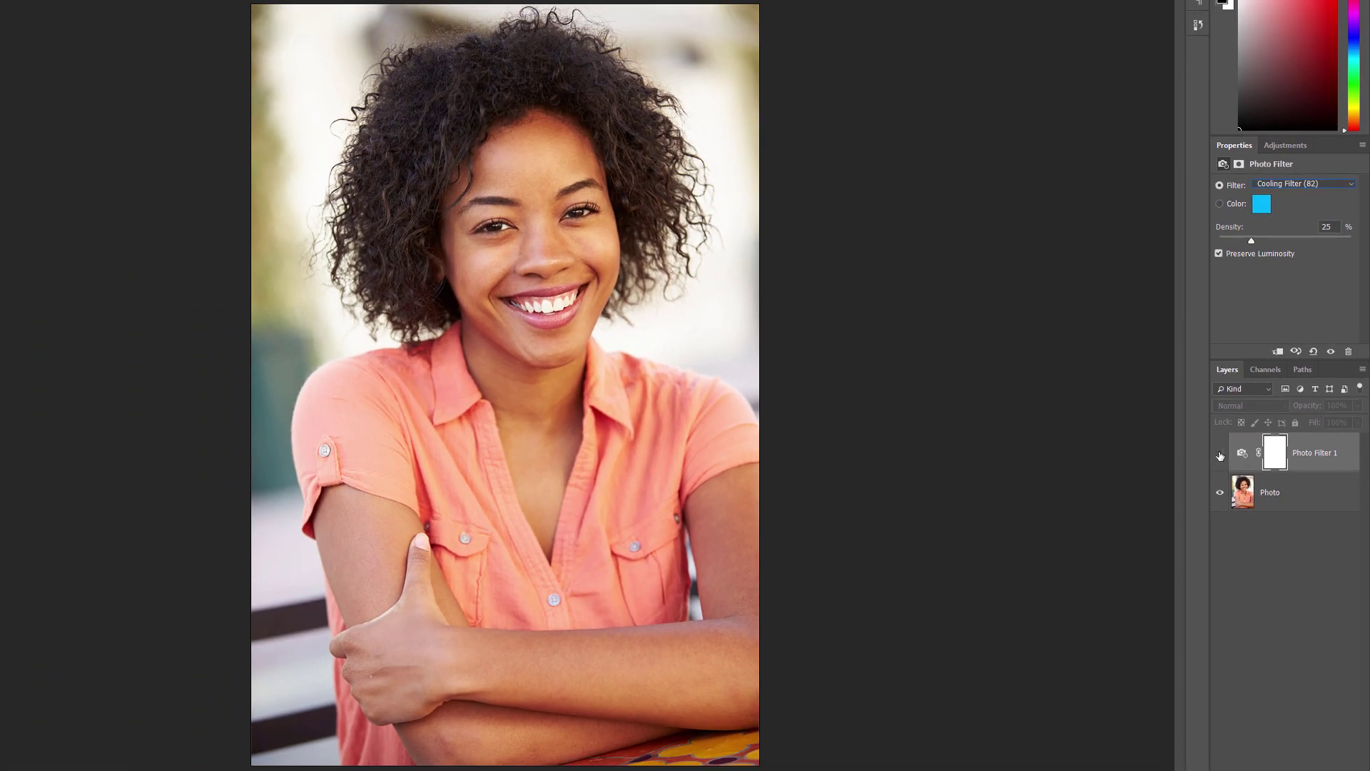
click(1220, 454)
click(1220, 454)
click(1219, 453)
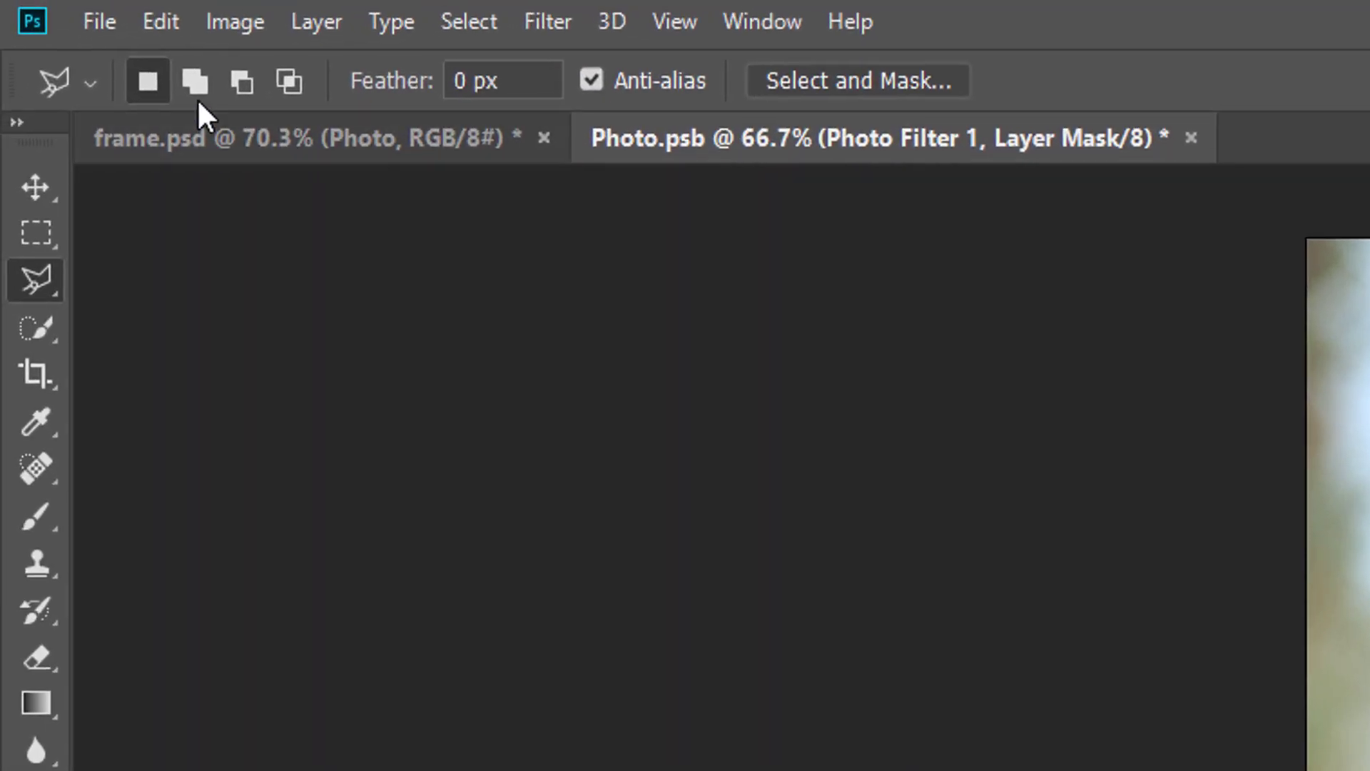
click(115, 23)
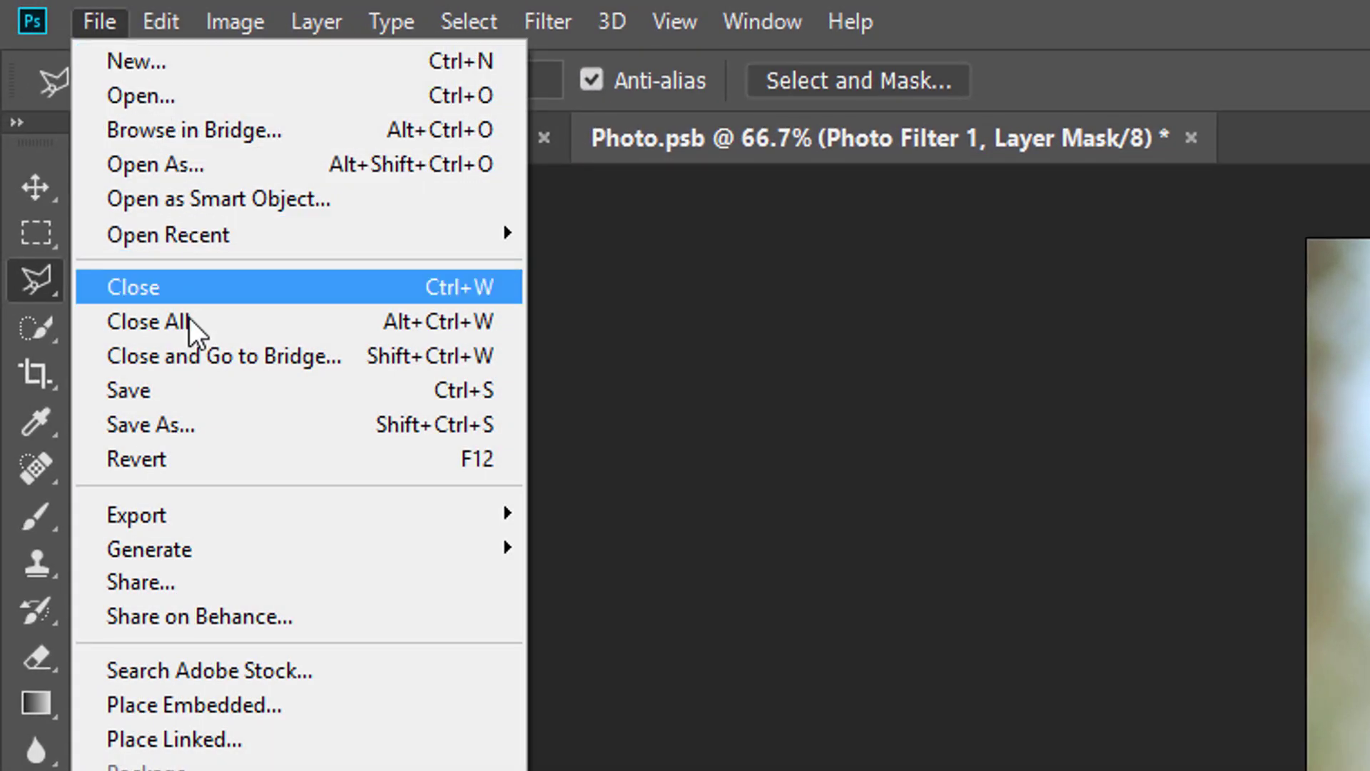
Save Photo.psb with its cooling filter and close it, back to frame.psd
click(190, 387)
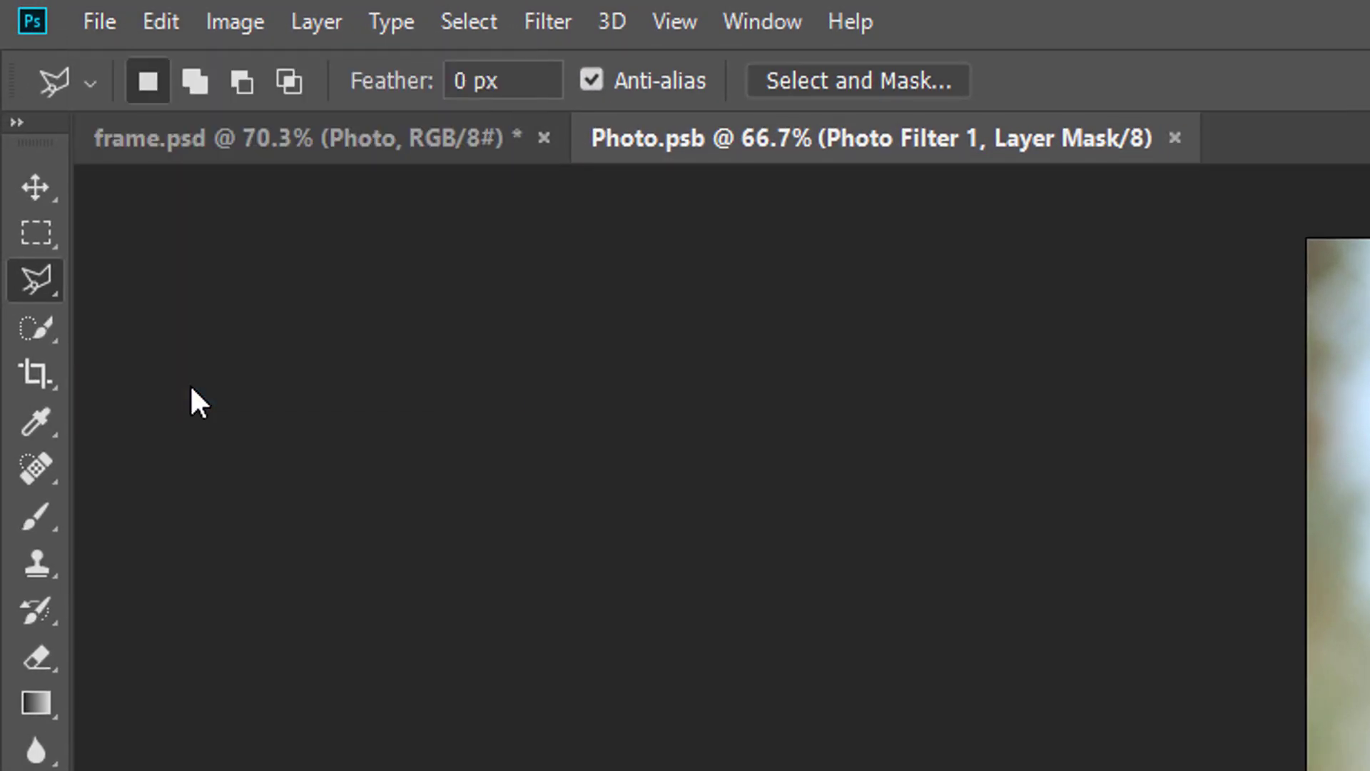
click(115, 22)
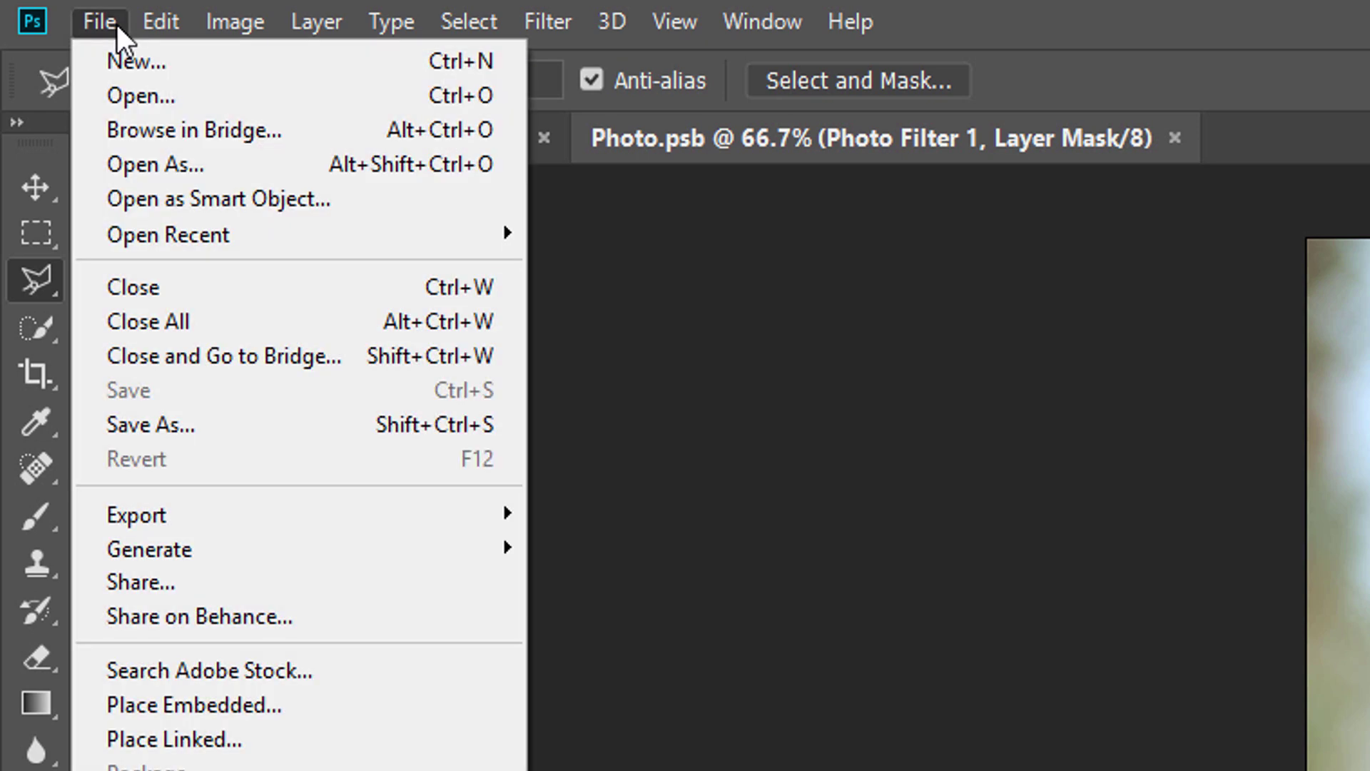
click(192, 286)
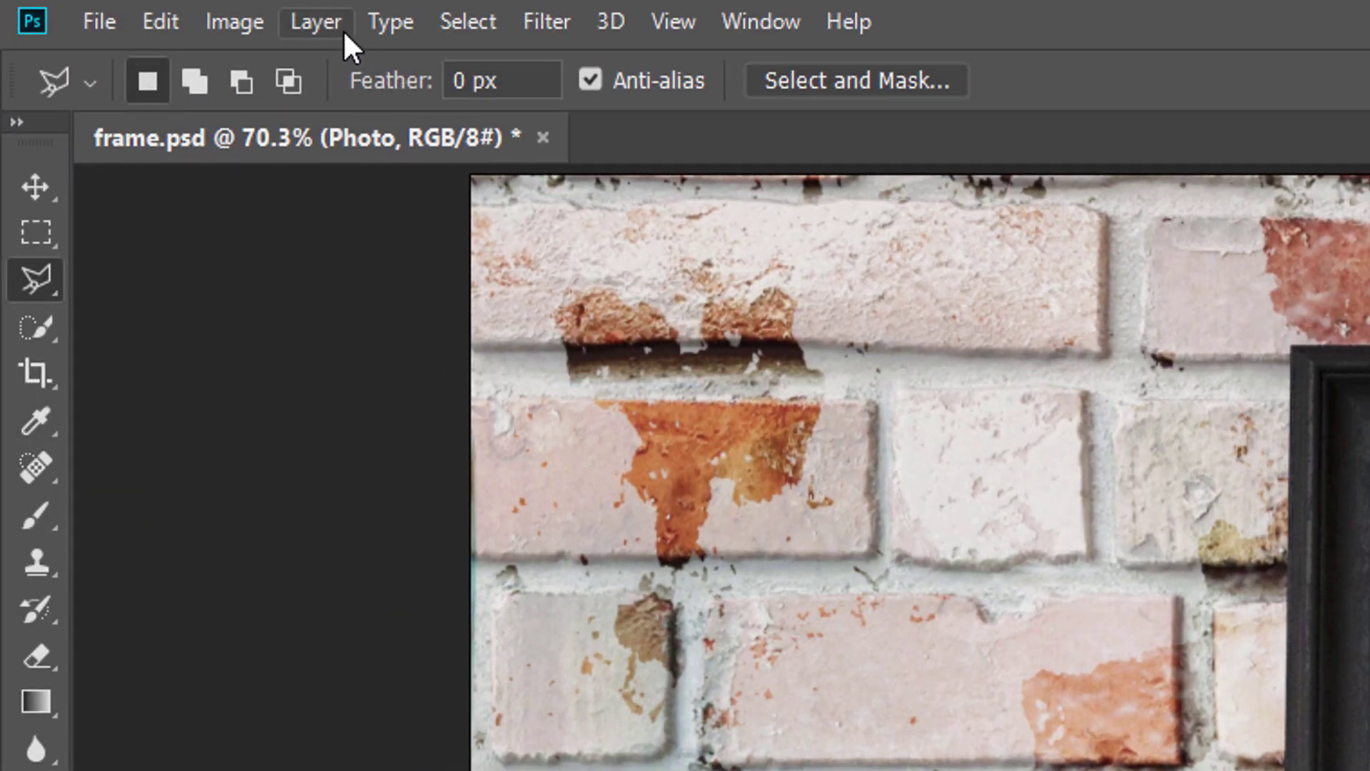
Replace the smart object's contents with the portrait AdobeStock_73445600.jpg
click(341, 27)
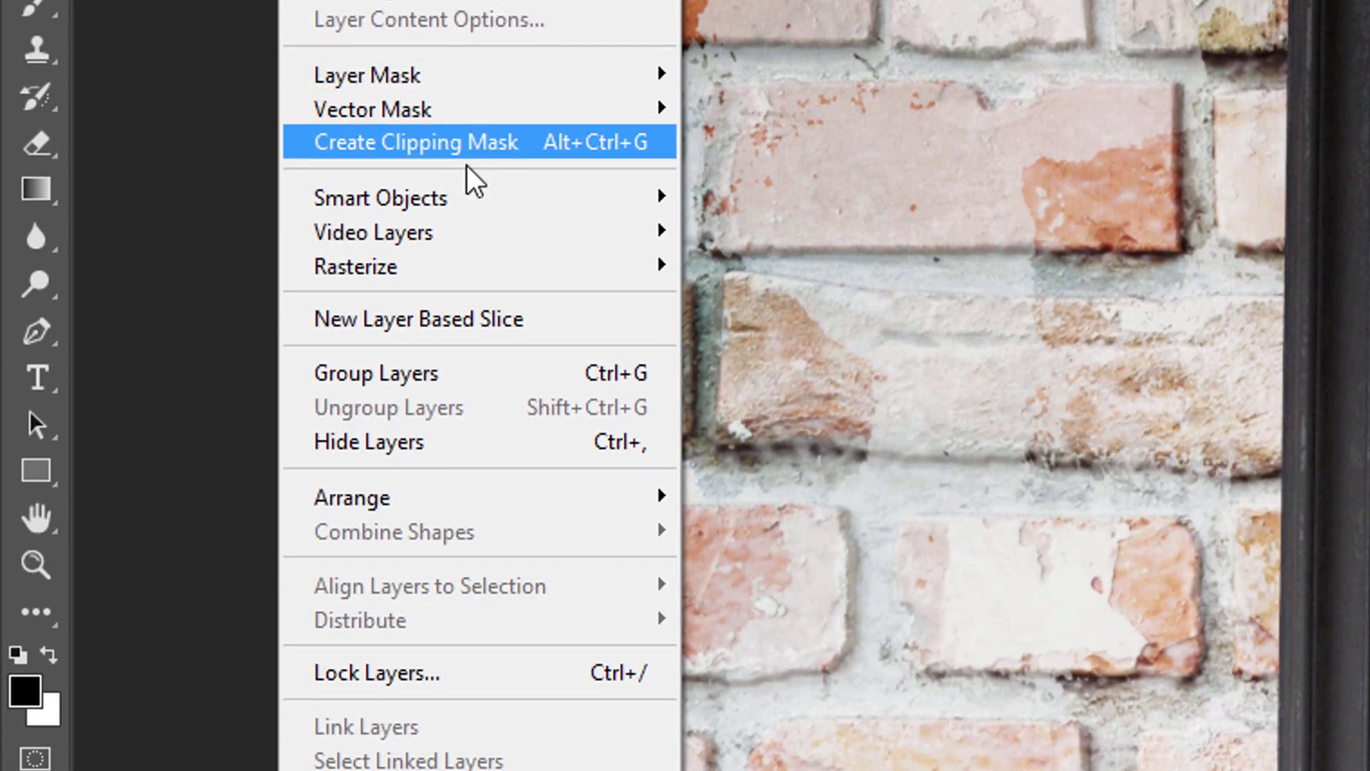
mouse_move(467, 201)
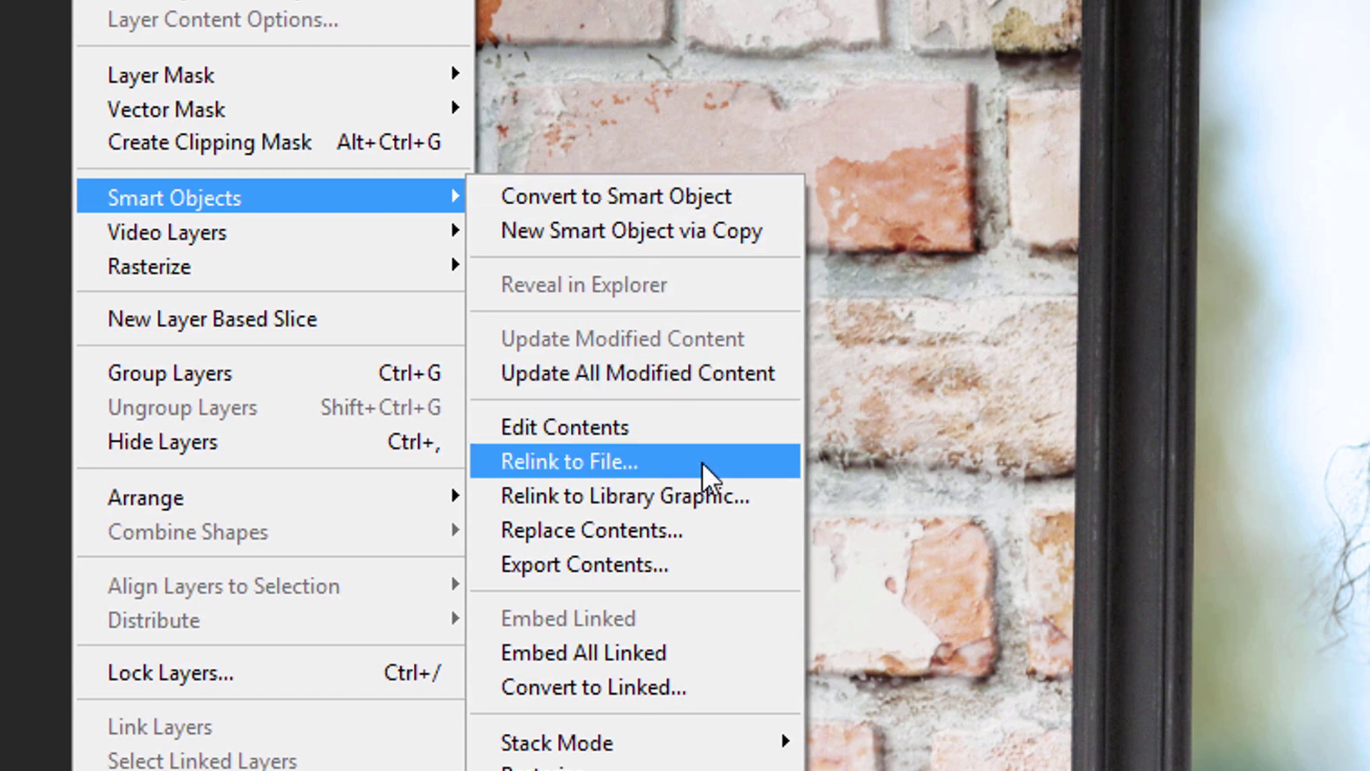
click(700, 529)
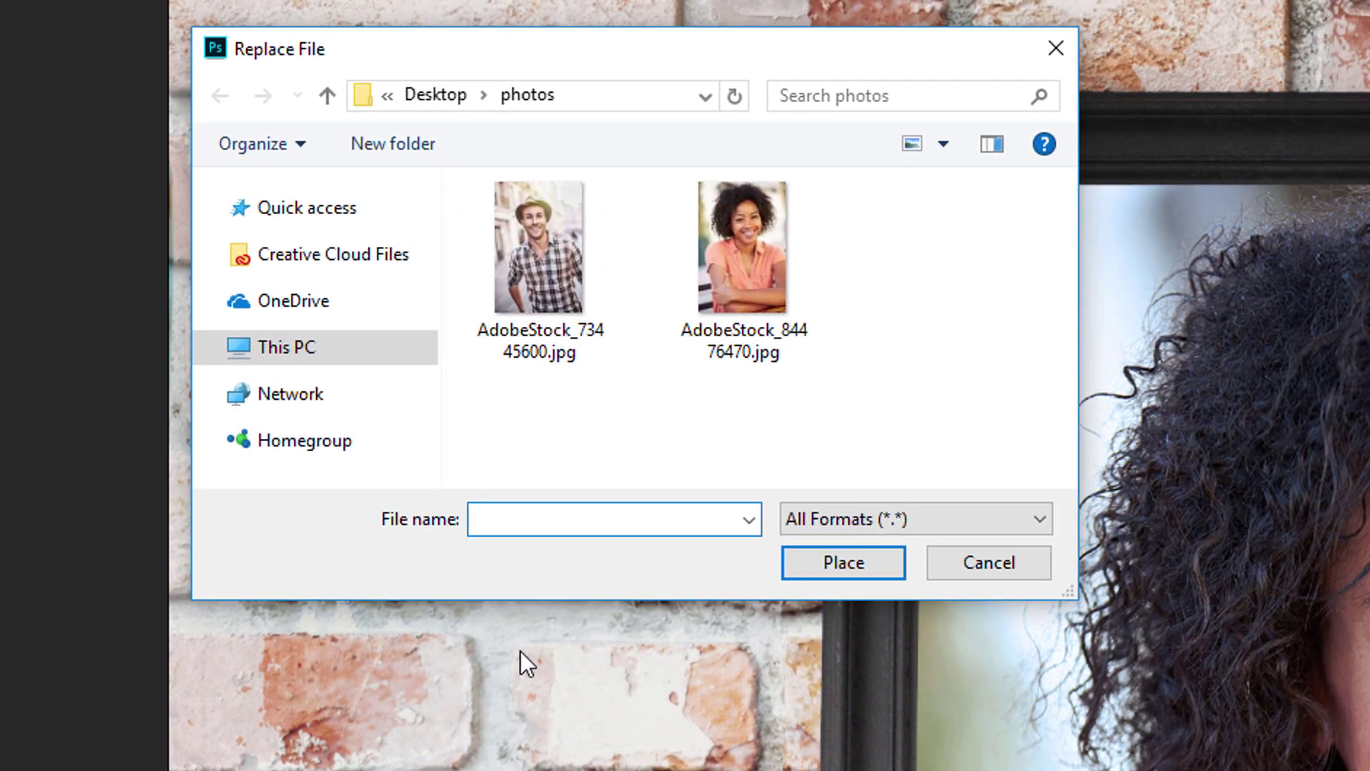
click(538, 272)
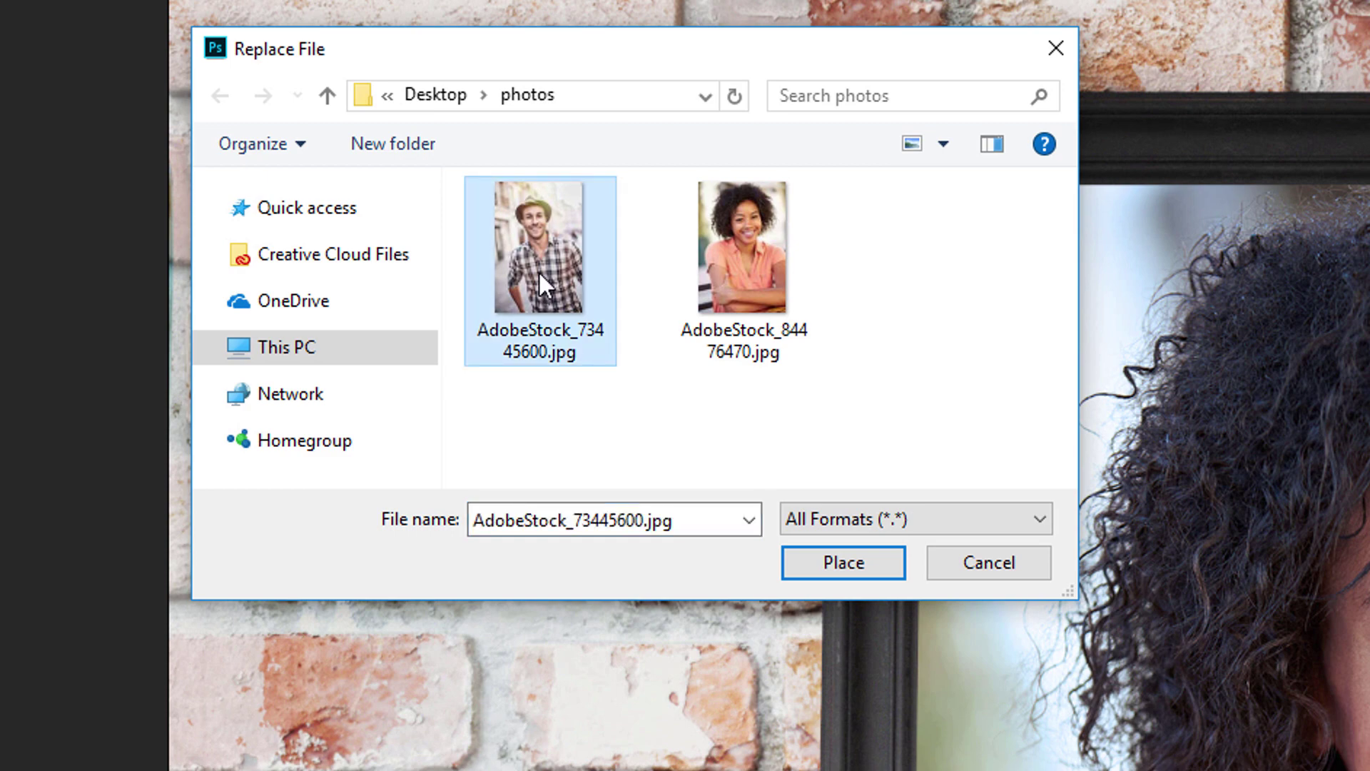
click(888, 568)
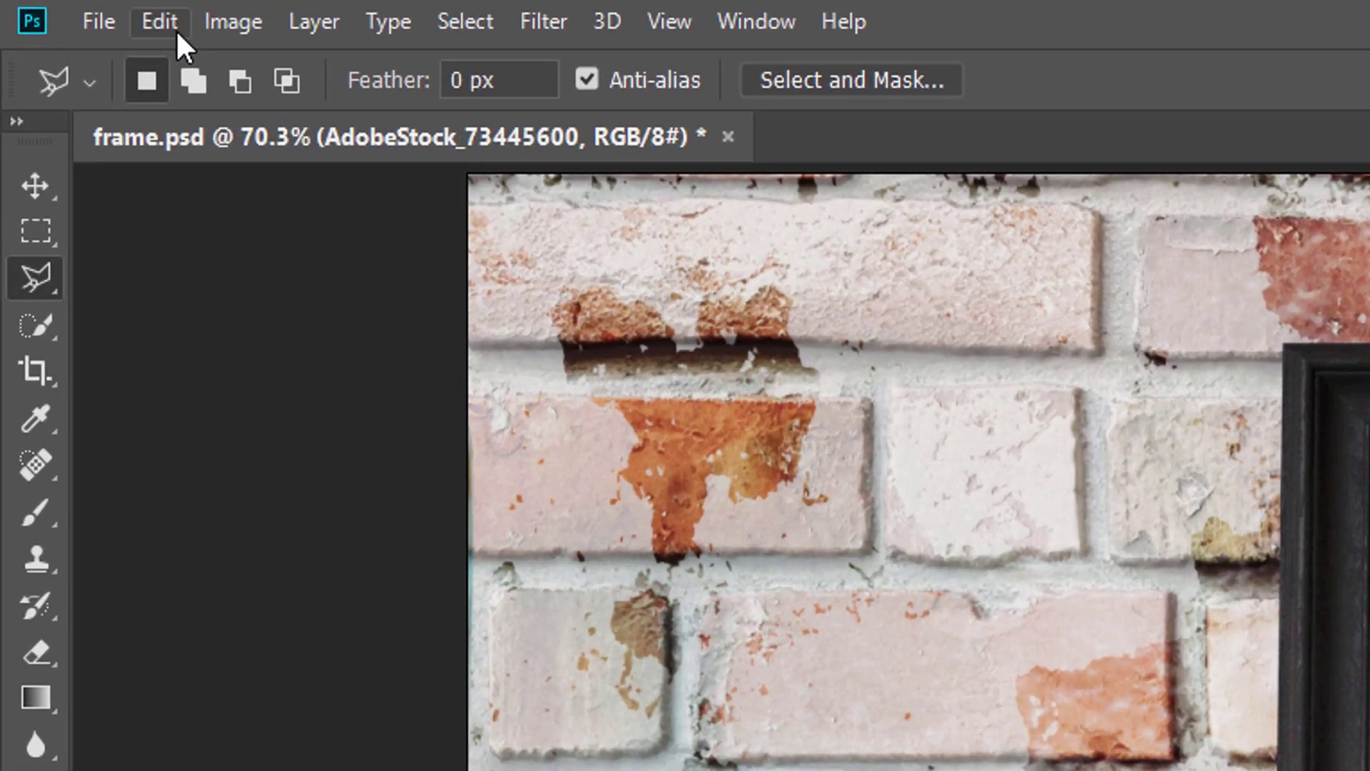
Start Free Transform on the new portrait and fit the document on screen
click(177, 32)
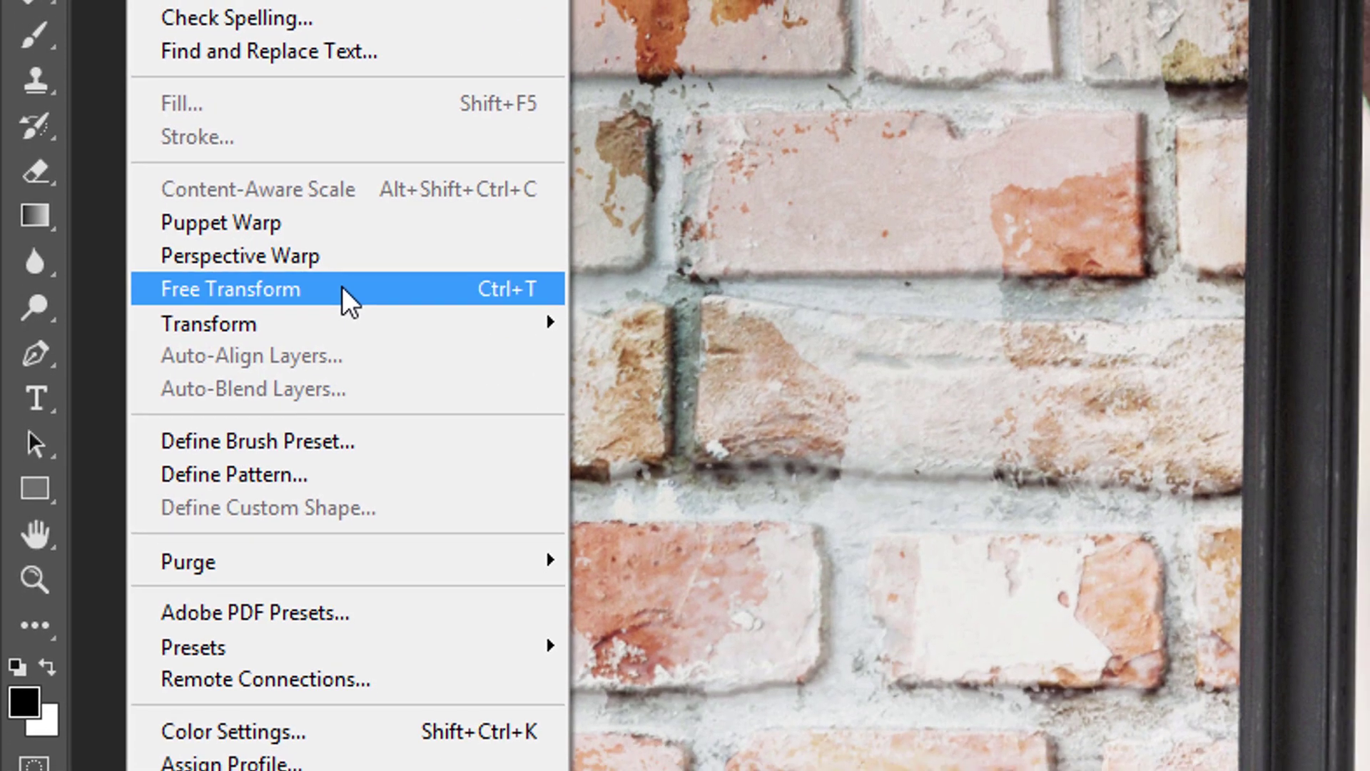
click(350, 291)
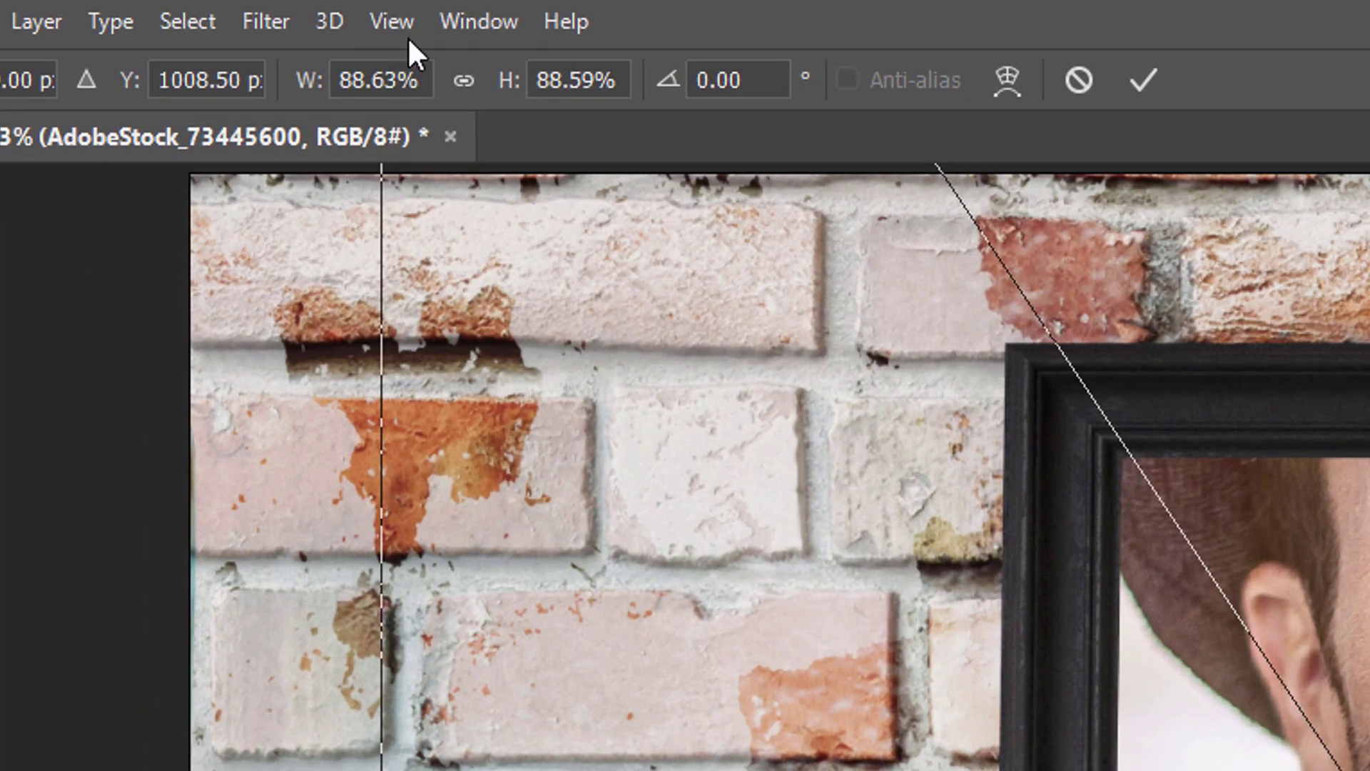
click(409, 27)
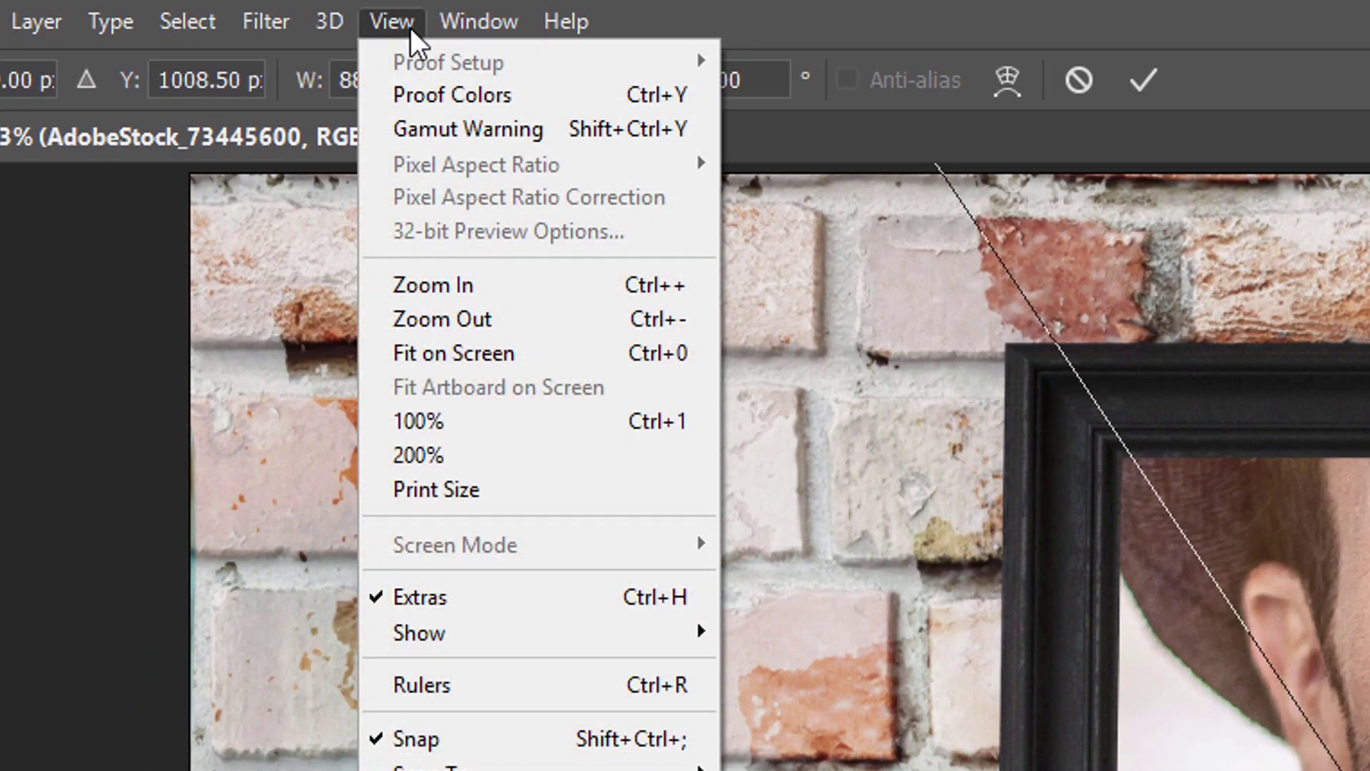
click(535, 352)
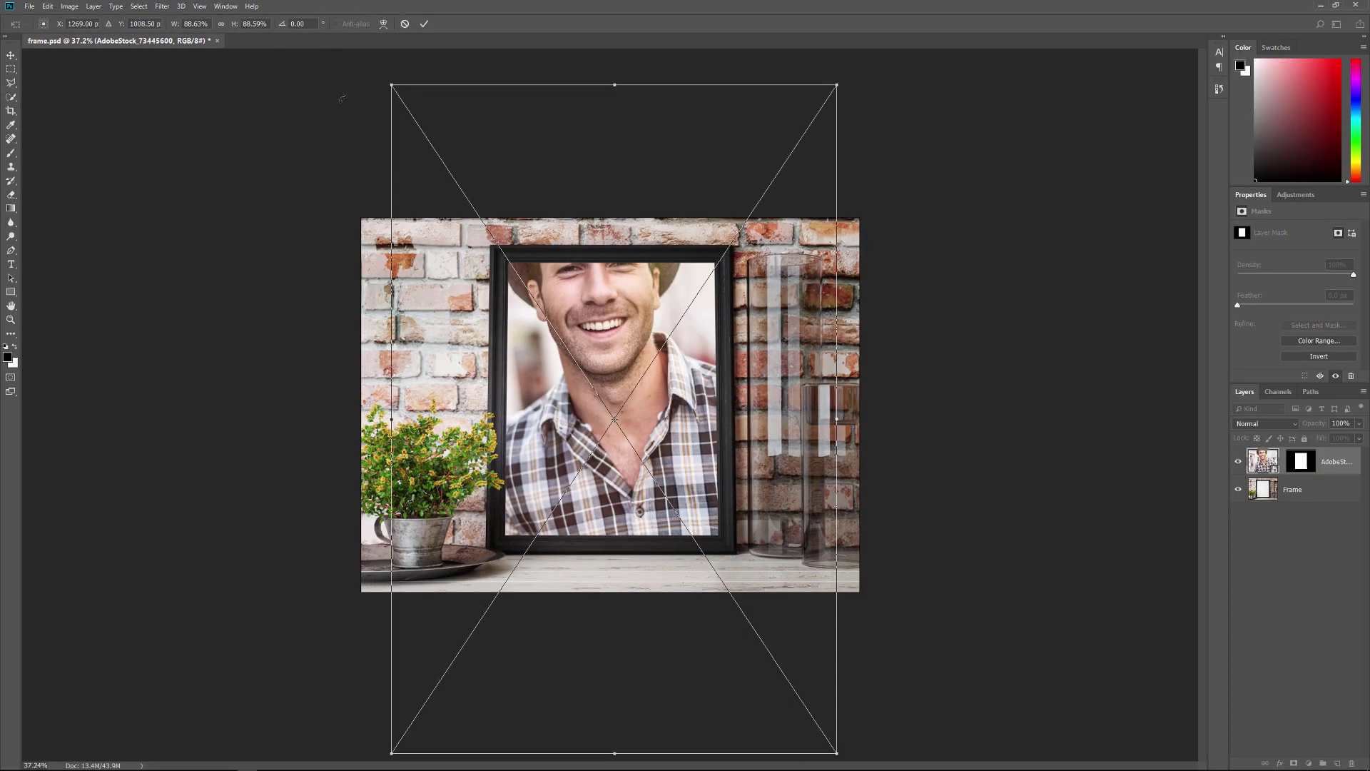
Scale the portrait to about 62.5%, shift it into the frame, and commit
drag(391, 84, 436, 211)
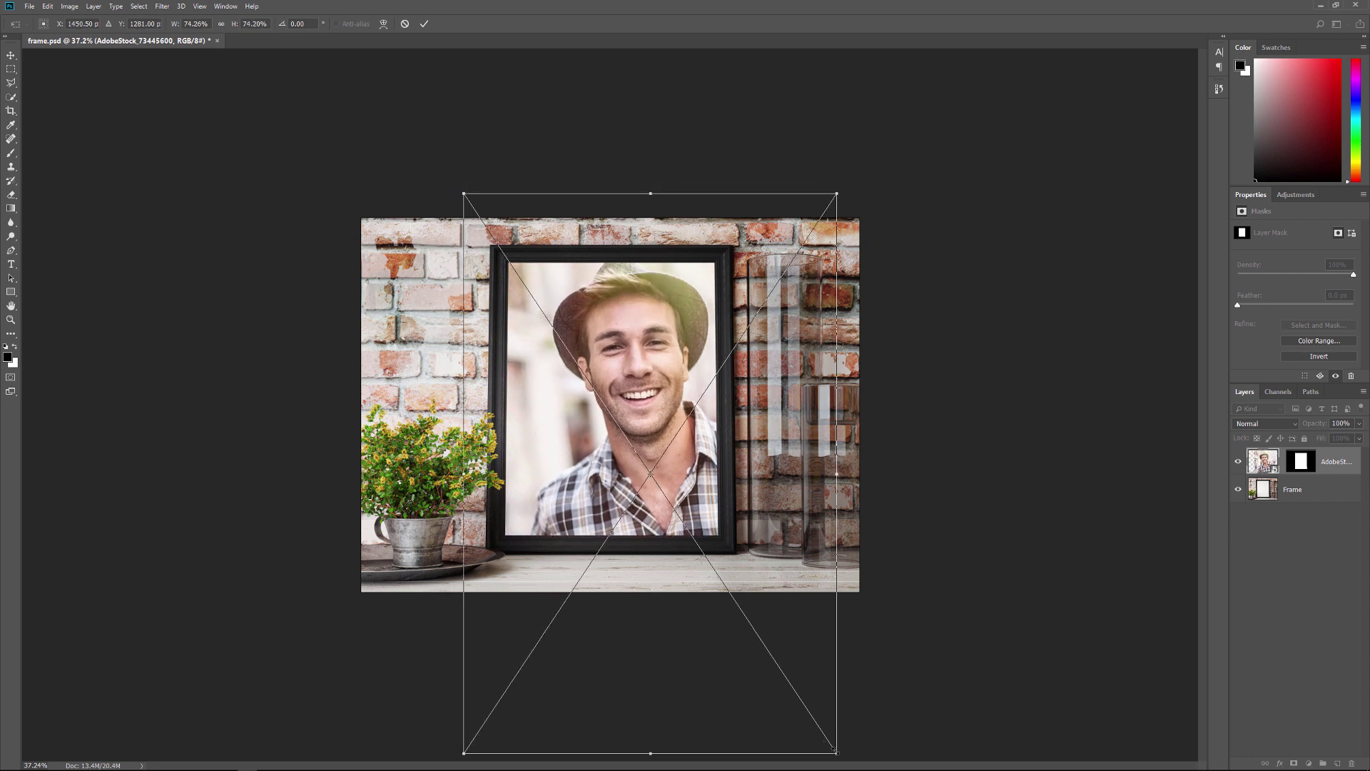
drag(836, 751, 781, 662)
drag(688, 429, 682, 443)
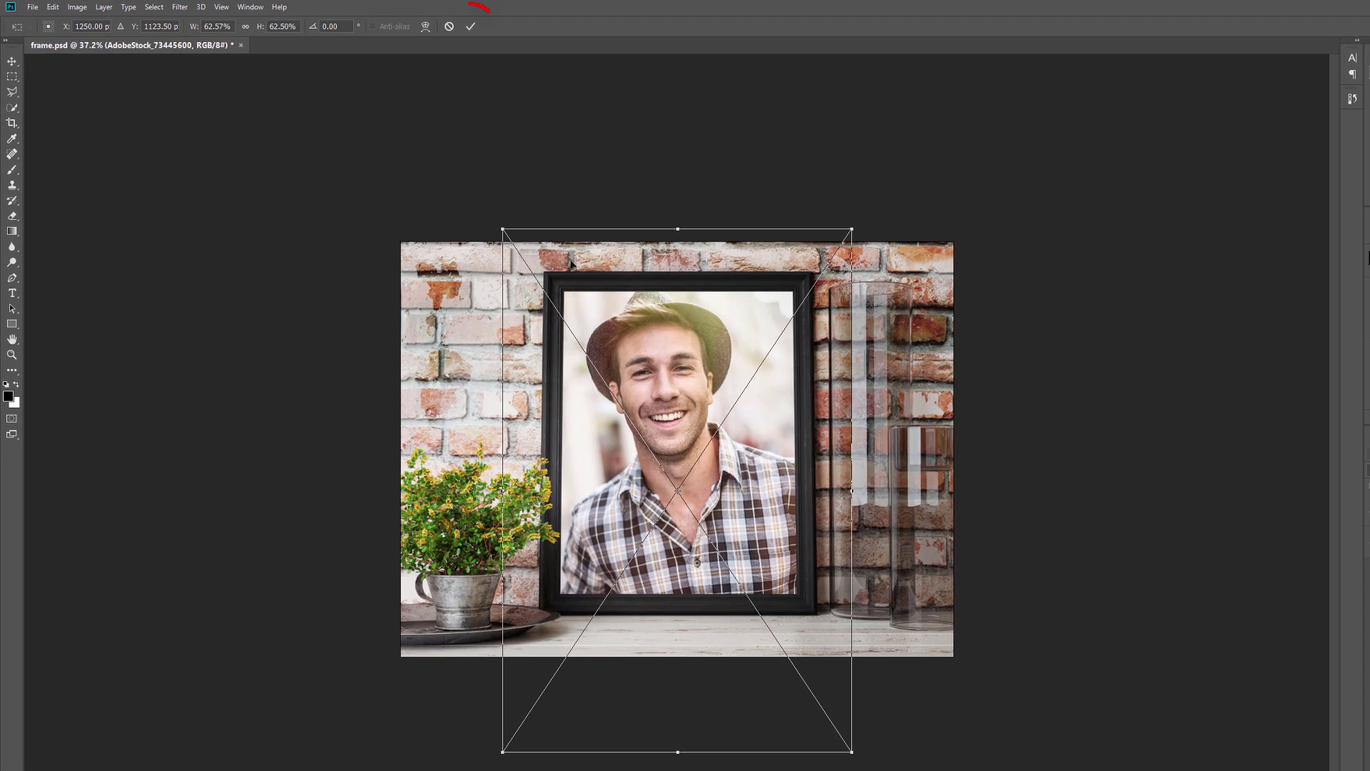
click(472, 28)
key(l)
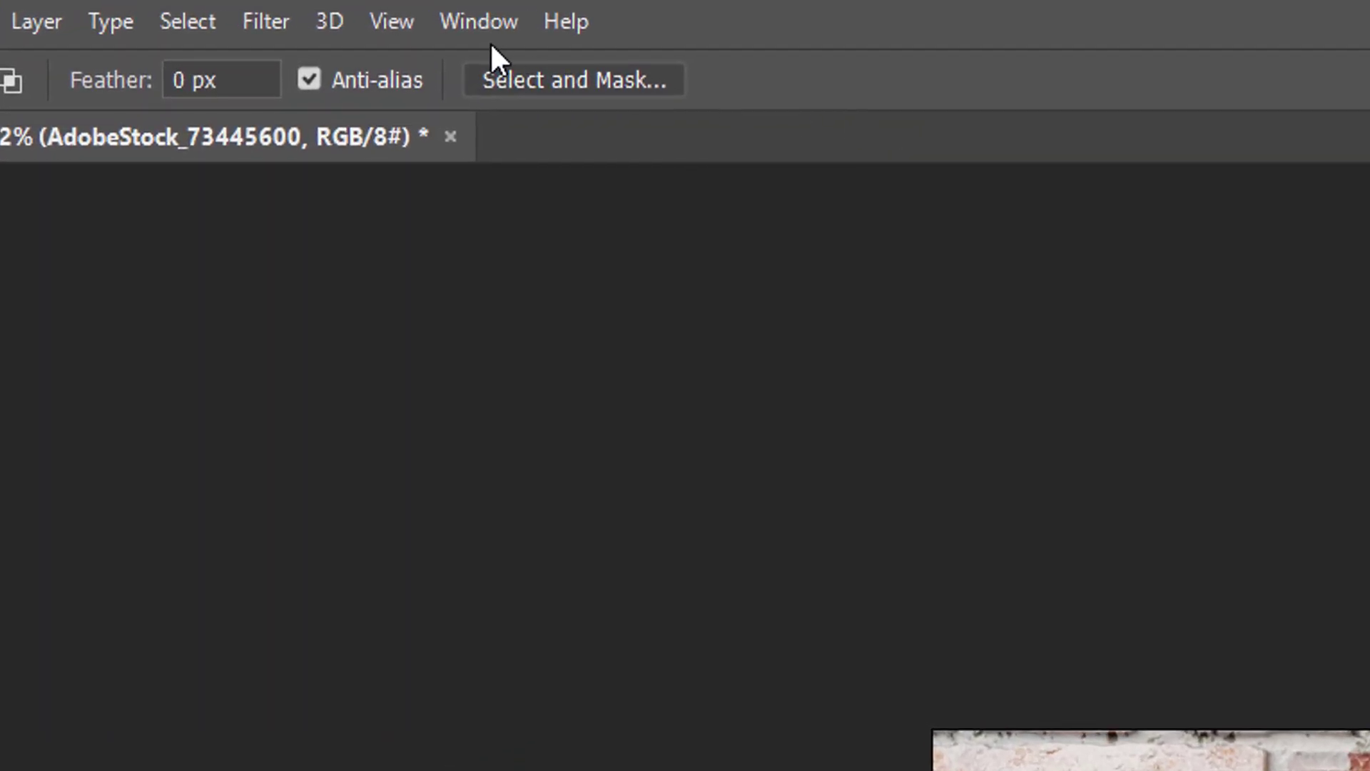
Fit the finished frame.psd mockup on screen
click(412, 22)
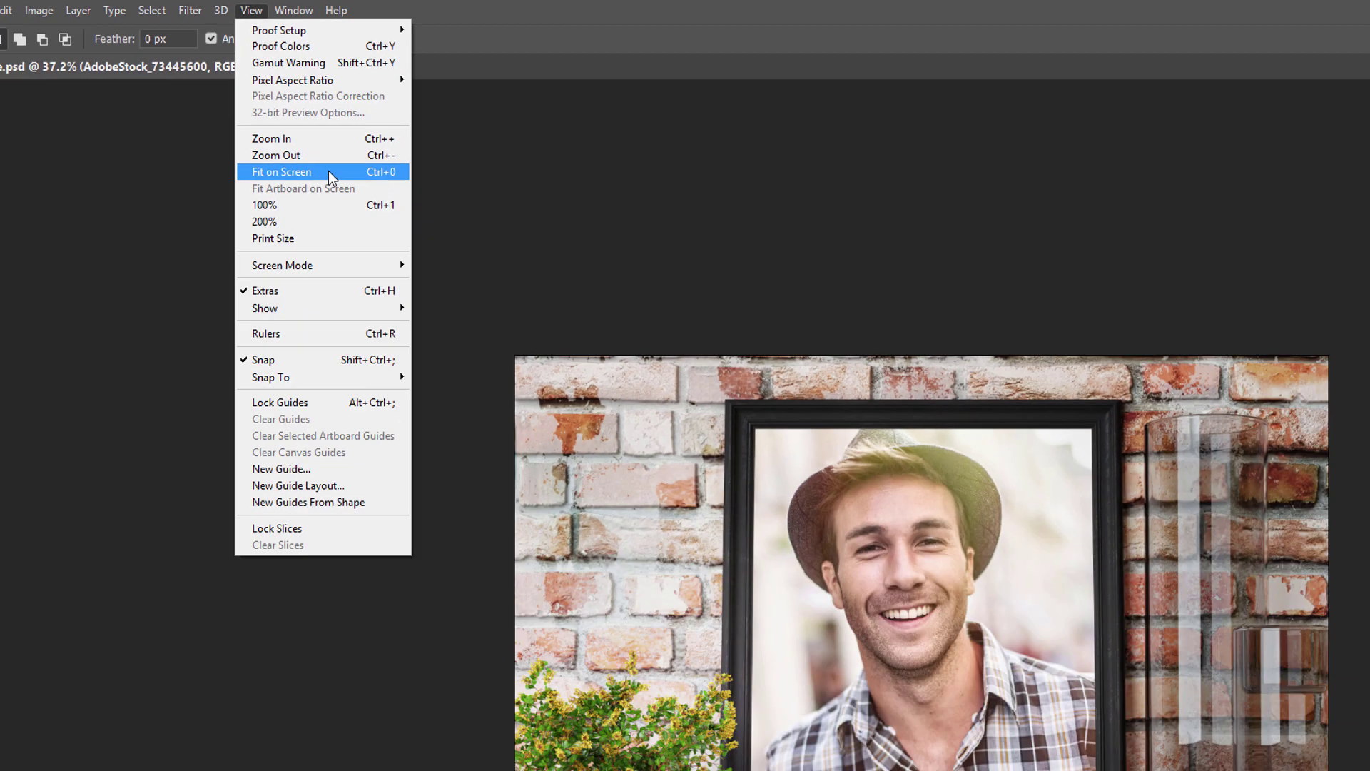
click(545, 353)
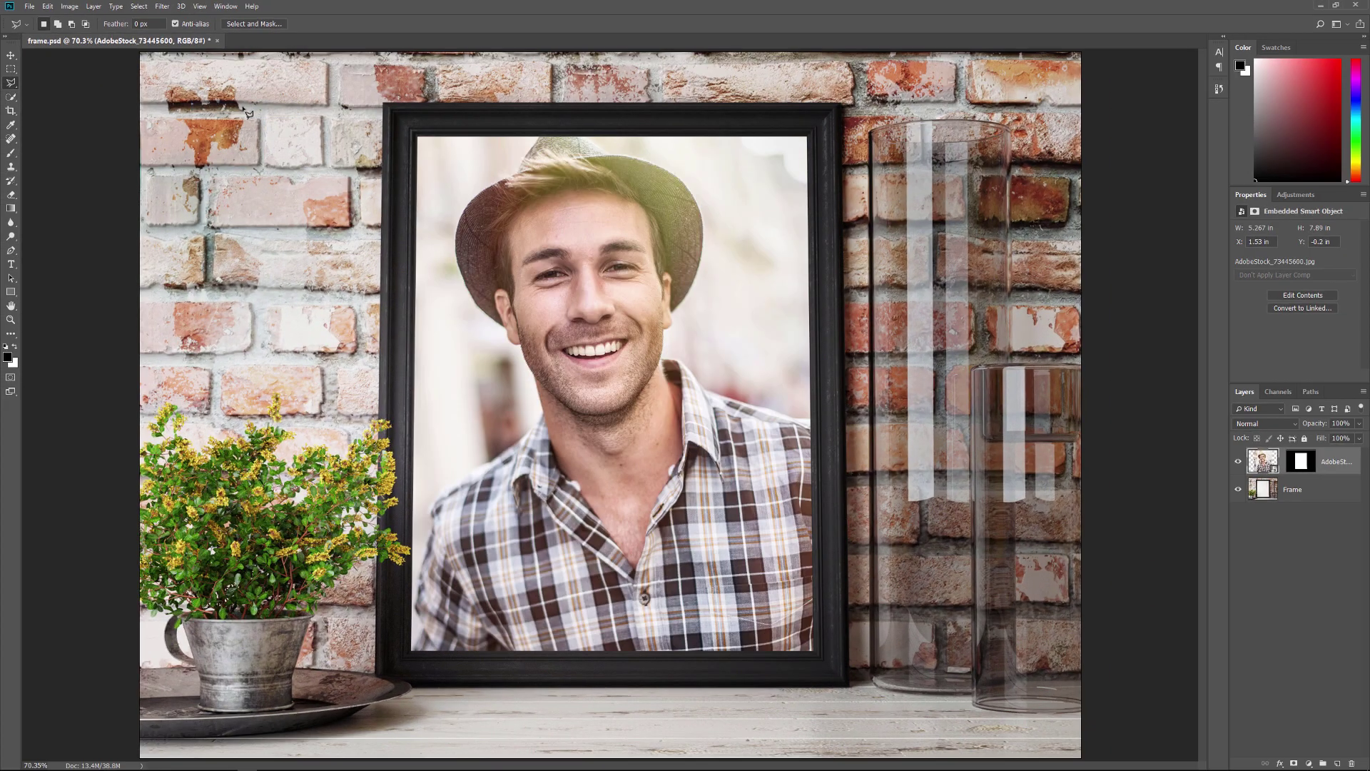